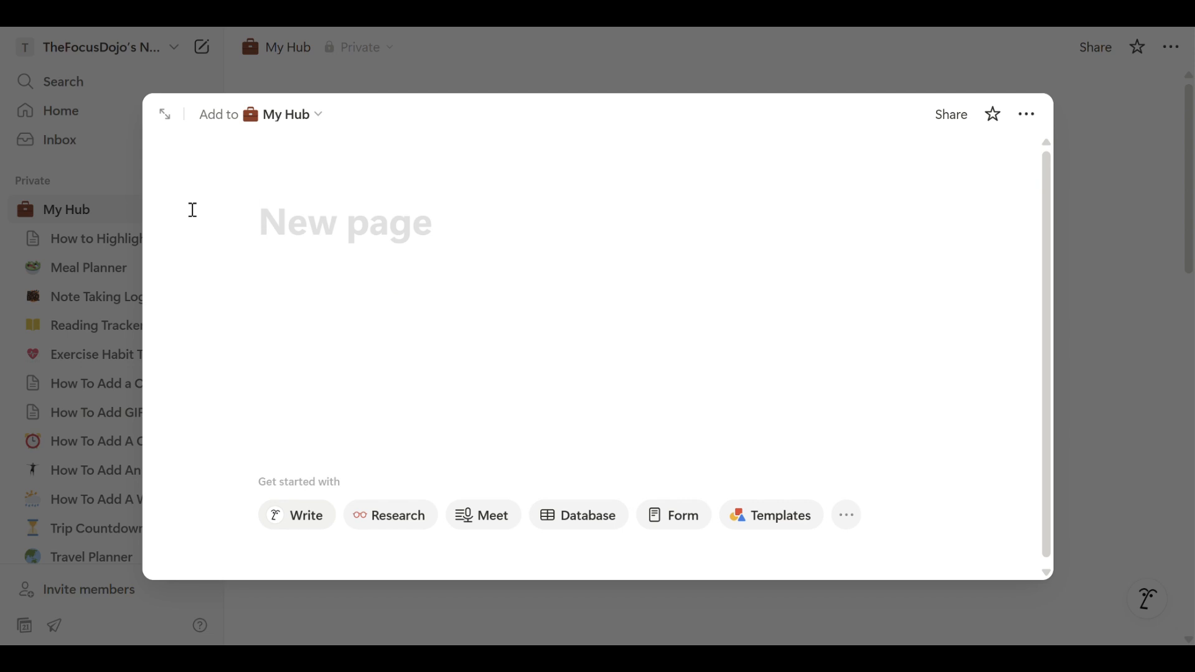
- Expand the new page to full size and title it "Simple Travel Planner"
left_click(164, 114)
type("Si")
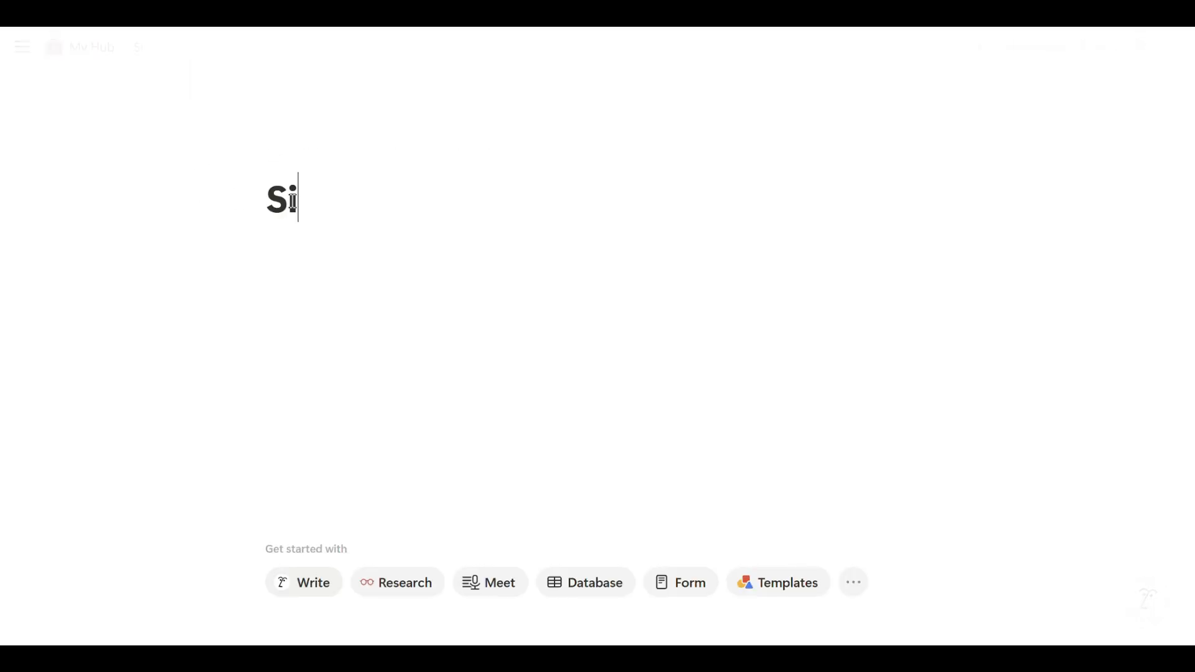
type("mple Travel Planner")
- Add a page icon using the airplane emoji found by filtering for "flight"
left_click(343, 183)
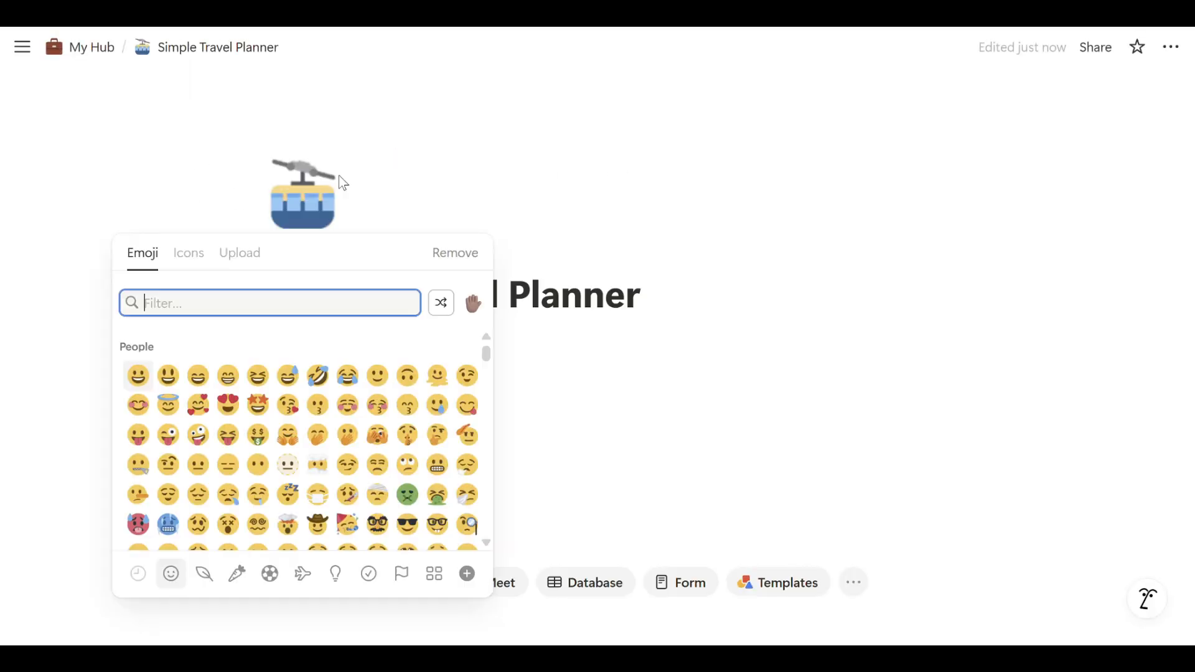
type("flight")
left_click(203, 347)
- Add a page cover from Unsplash, searching "flight" and choosing the photo of an airplane wing against a cloudy sky
left_click(317, 251)
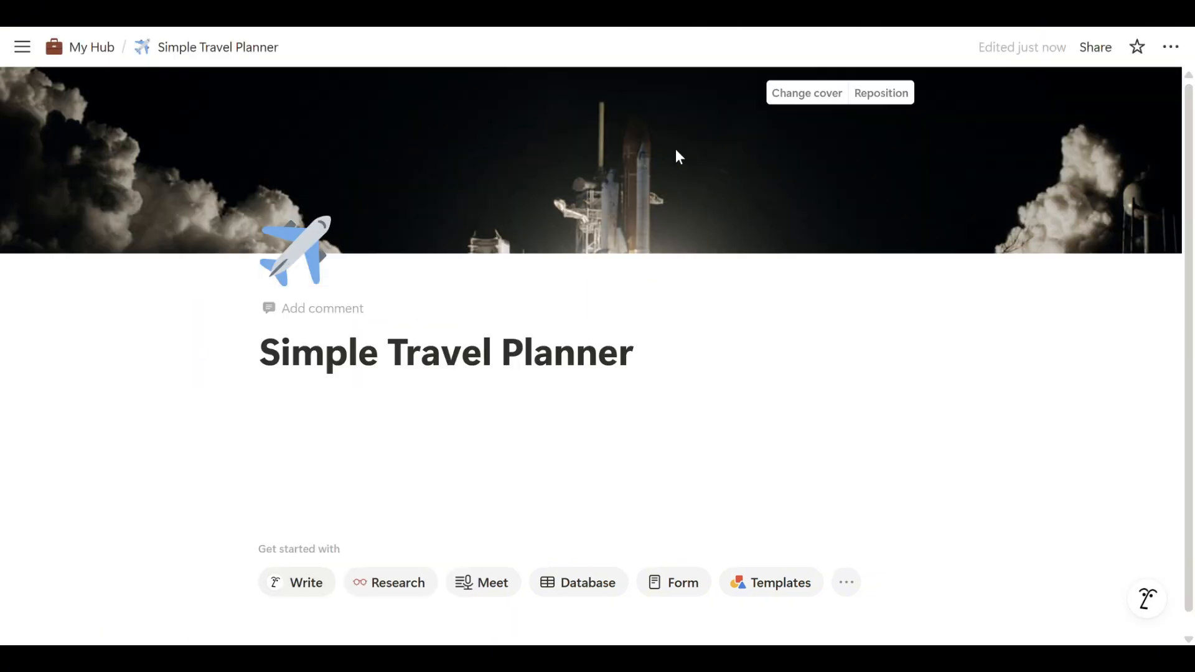
left_click(807, 92)
left_click(752, 126)
type("flight")
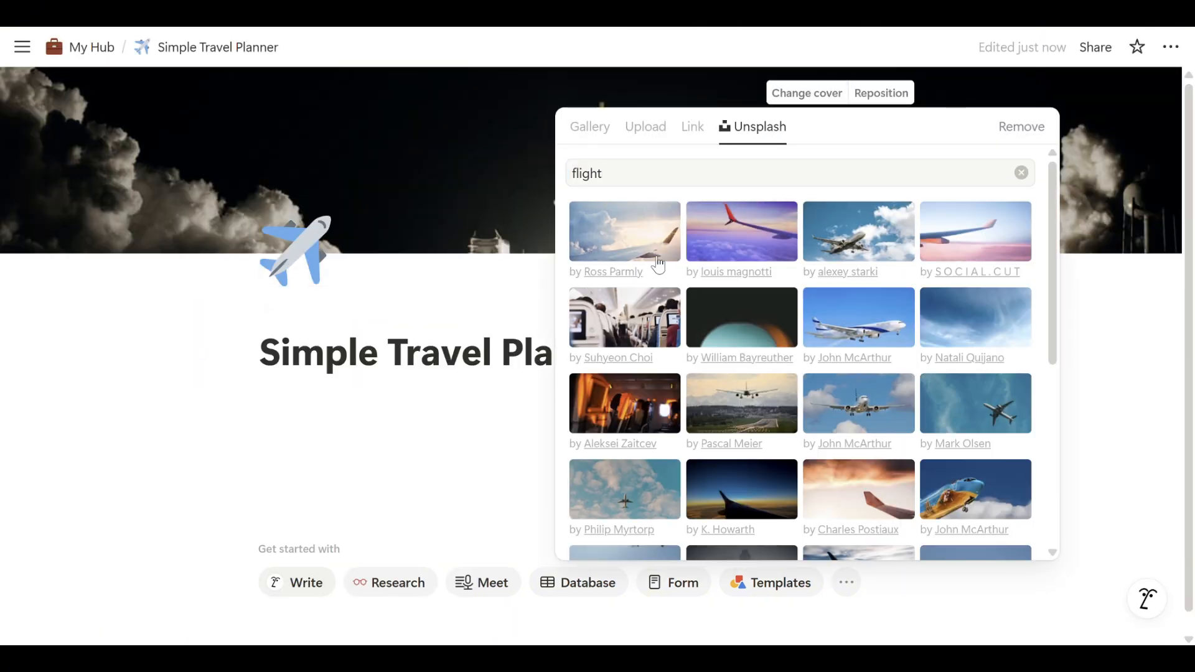
left_click(658, 265)
left_click(464, 409)
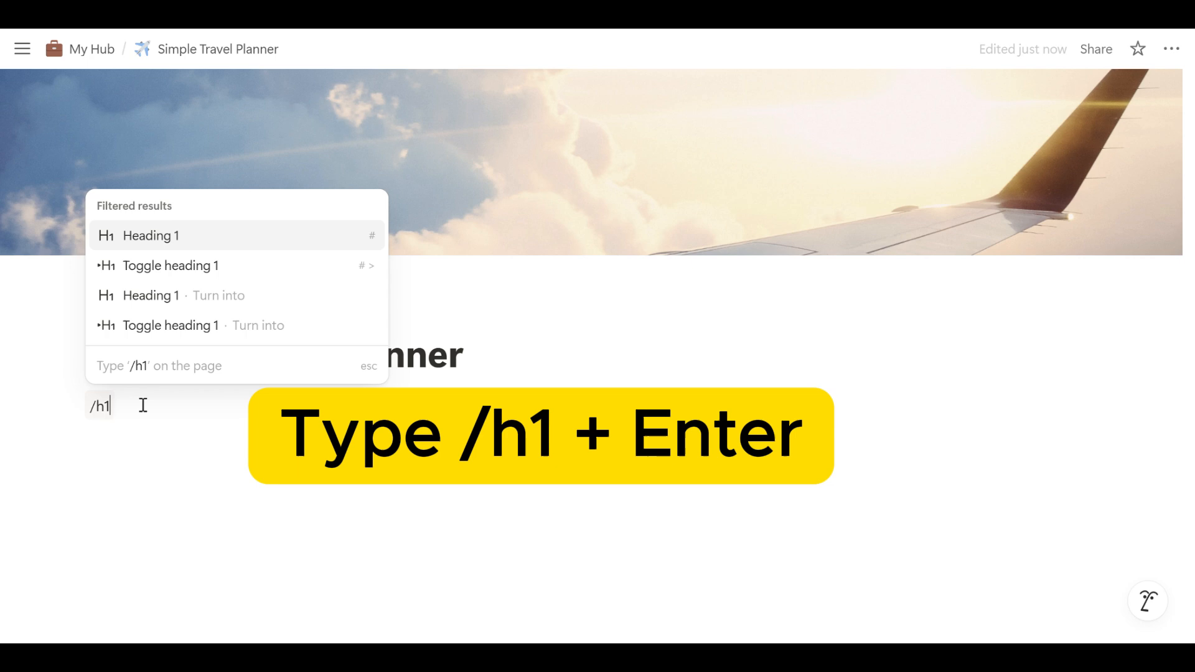
- Add a Heading 1 reading "Itinerary" below the page title, with a calendar emoji in front of the text
key("Return")
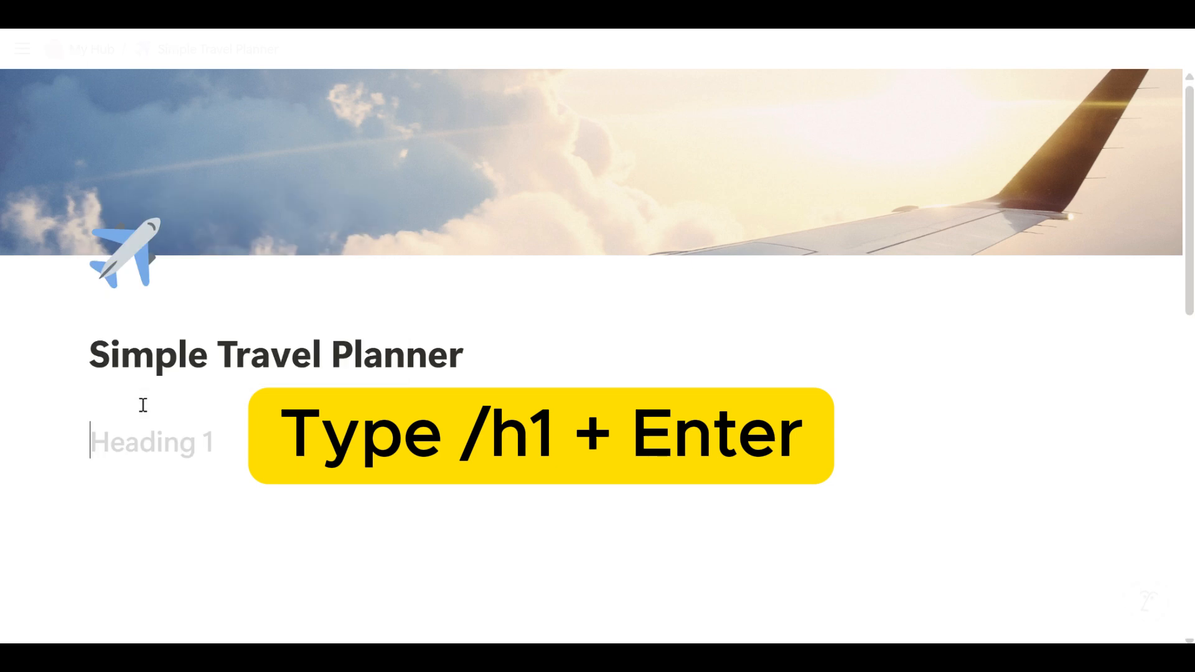
type("Itinerary")
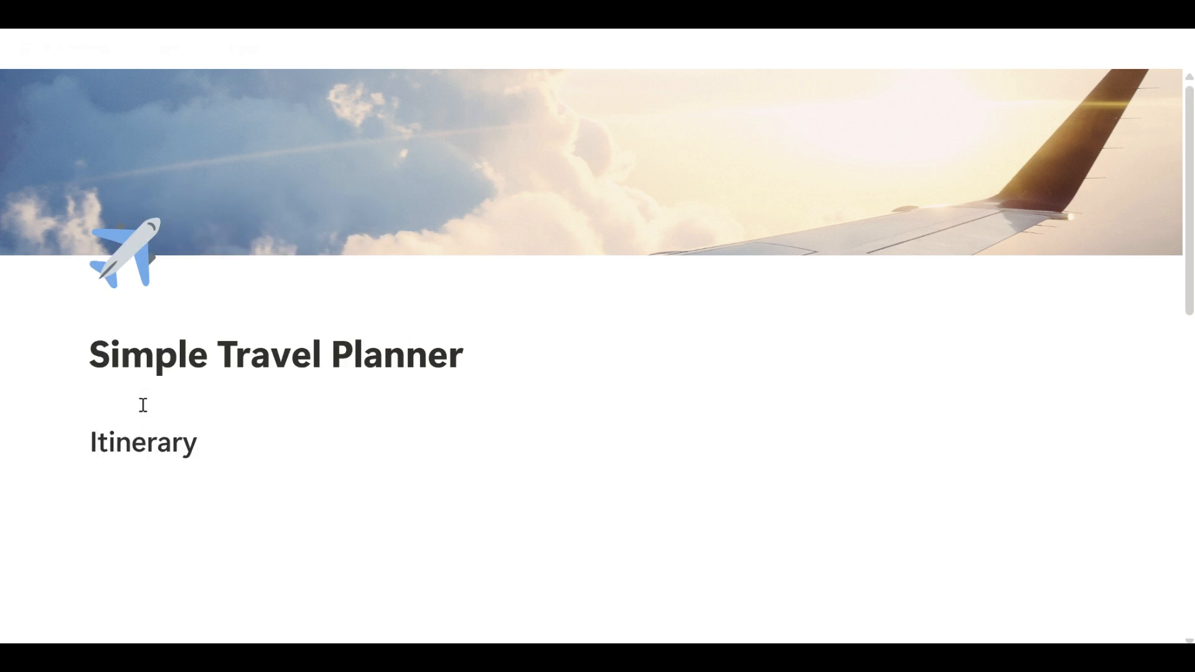
left_click(93, 444)
key("super+period")
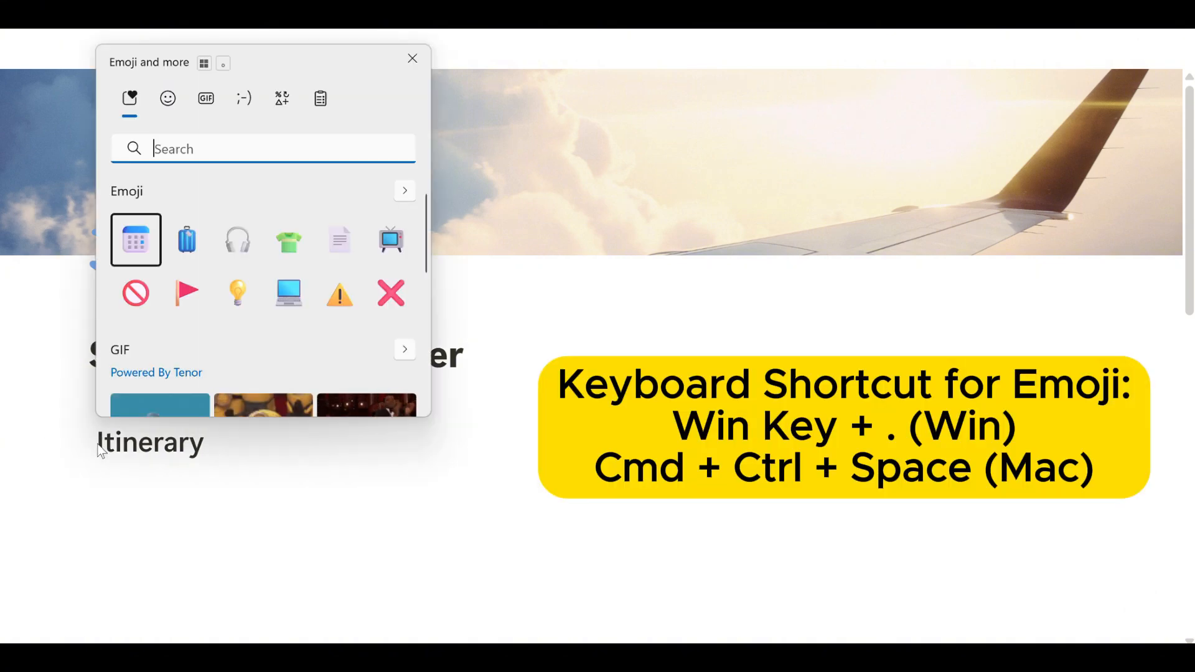
left_click(133, 239)
- Give the Itinerary heading a blue background
left_click(71, 440)
mouse_move(211, 364)
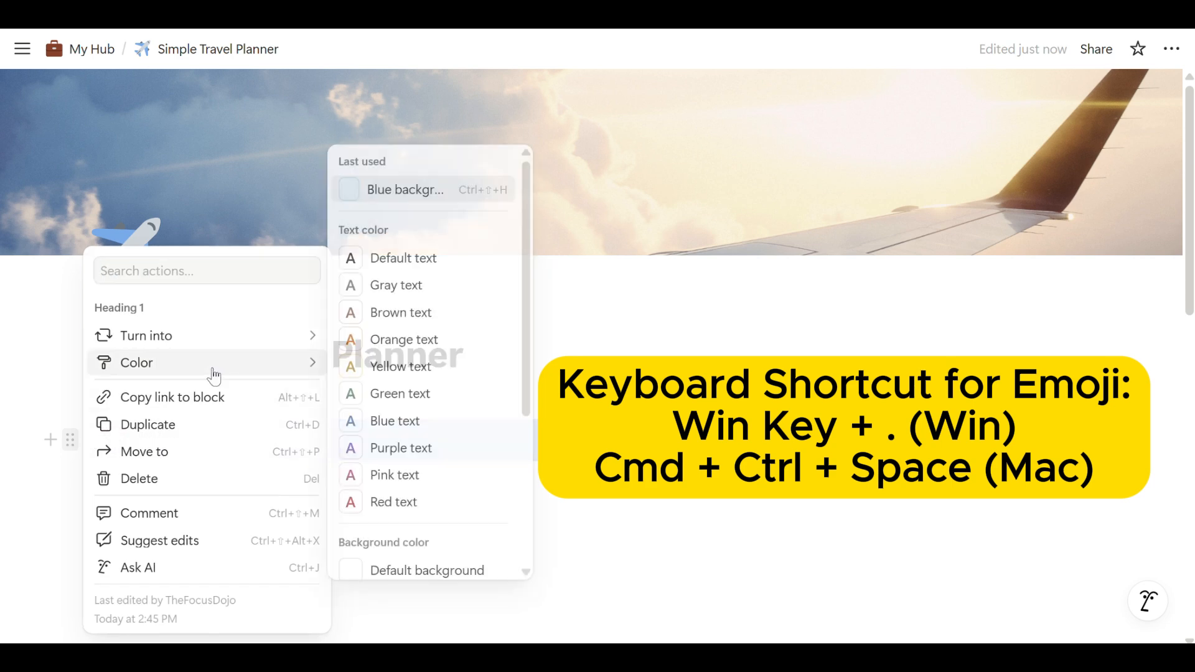
scroll(449, 416, "down", 3)
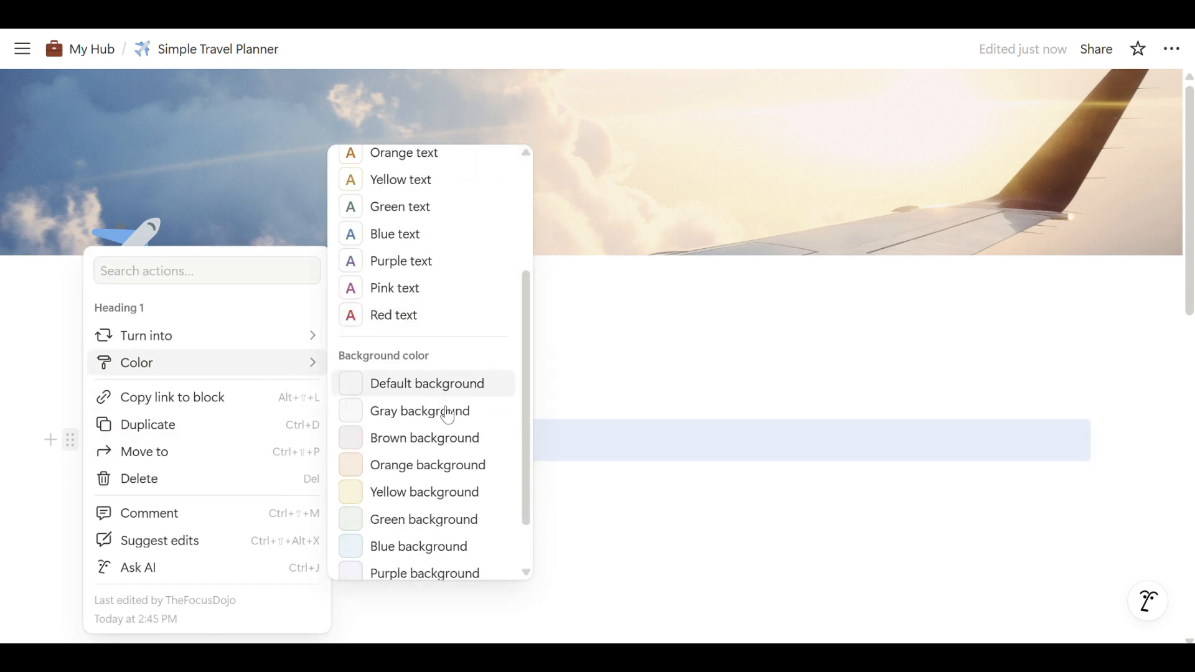
left_click(472, 550)
- Insert an empty inline database beneath the Itinerary heading and title it "Itinerary"
left_click(264, 487)
scroll(264, 489, "down", 5)
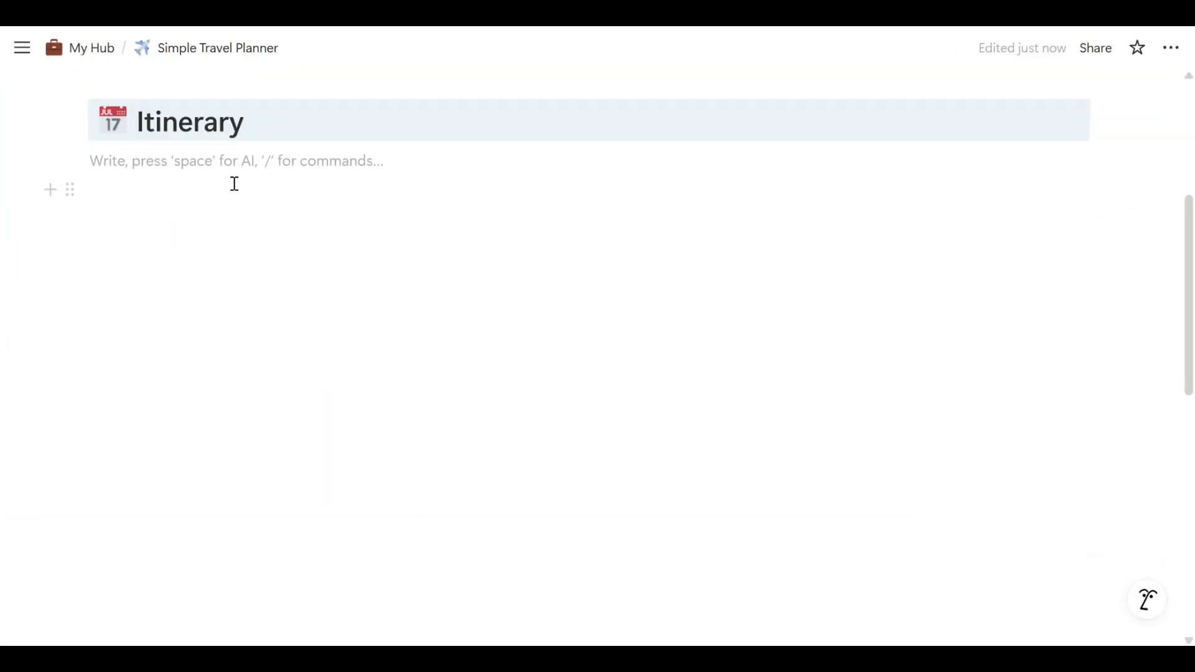
type("/")
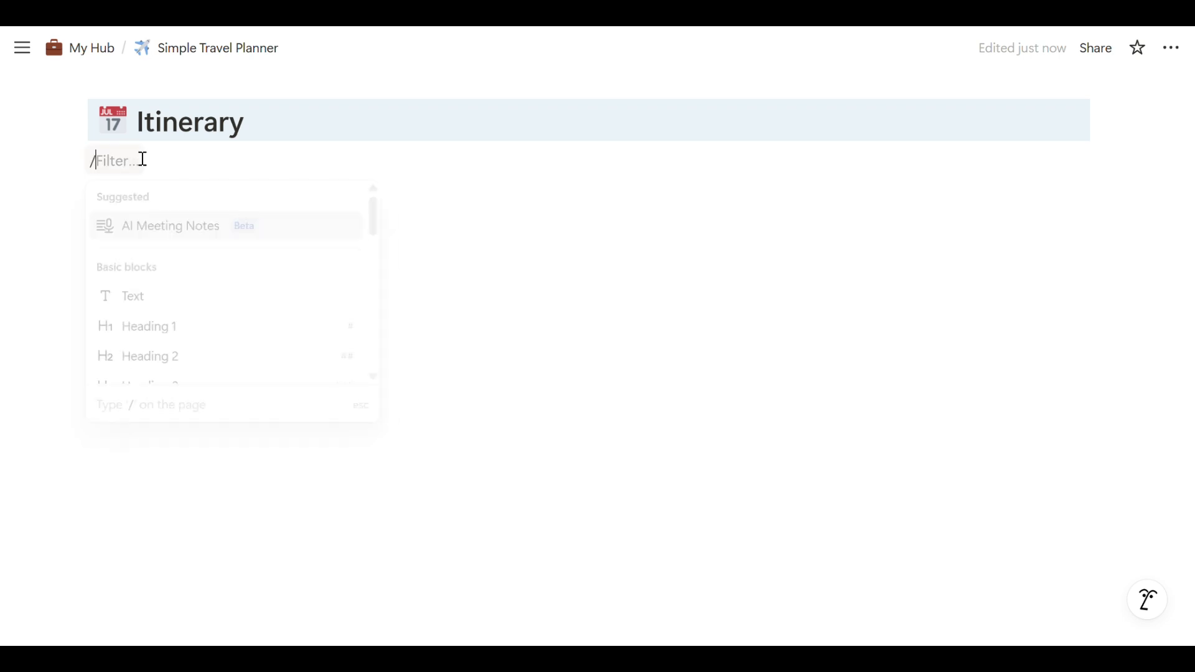
type("database")
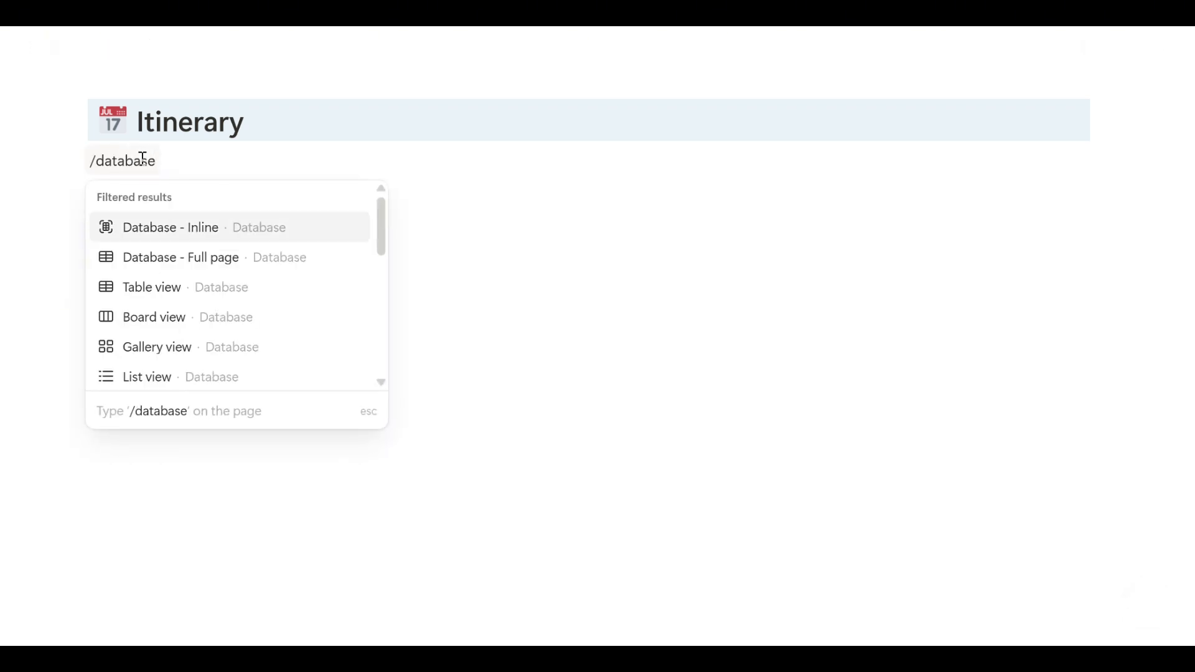
left_click(338, 237)
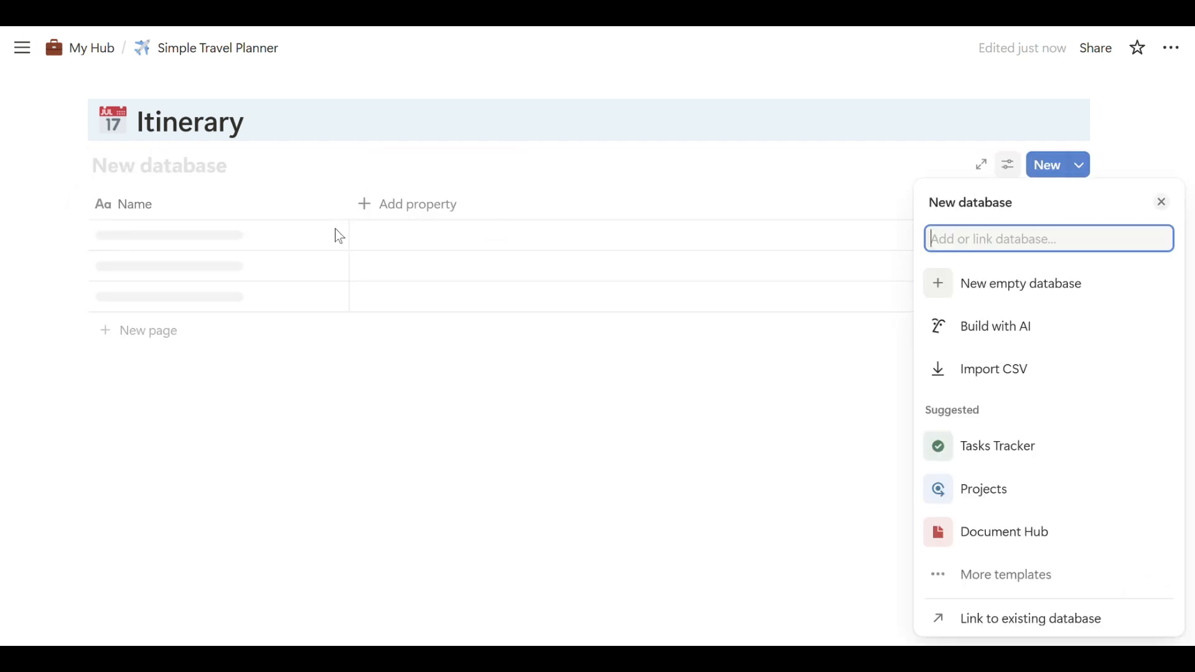
left_click(165, 167)
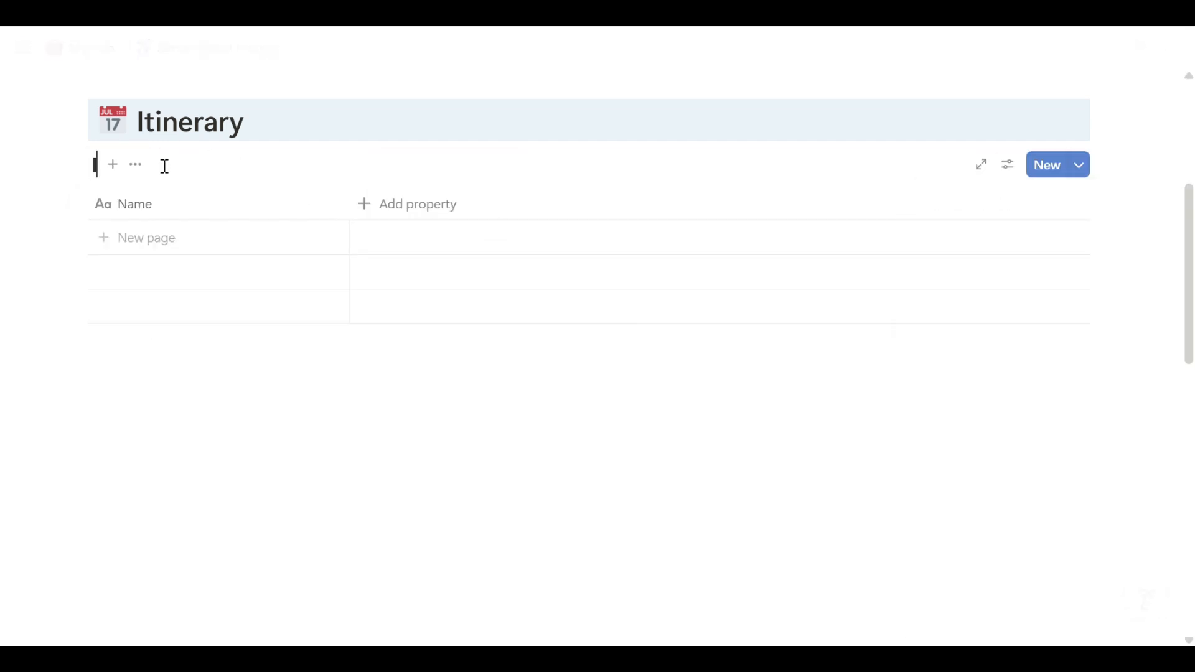
type("Itinerary")
left_click(267, 405)
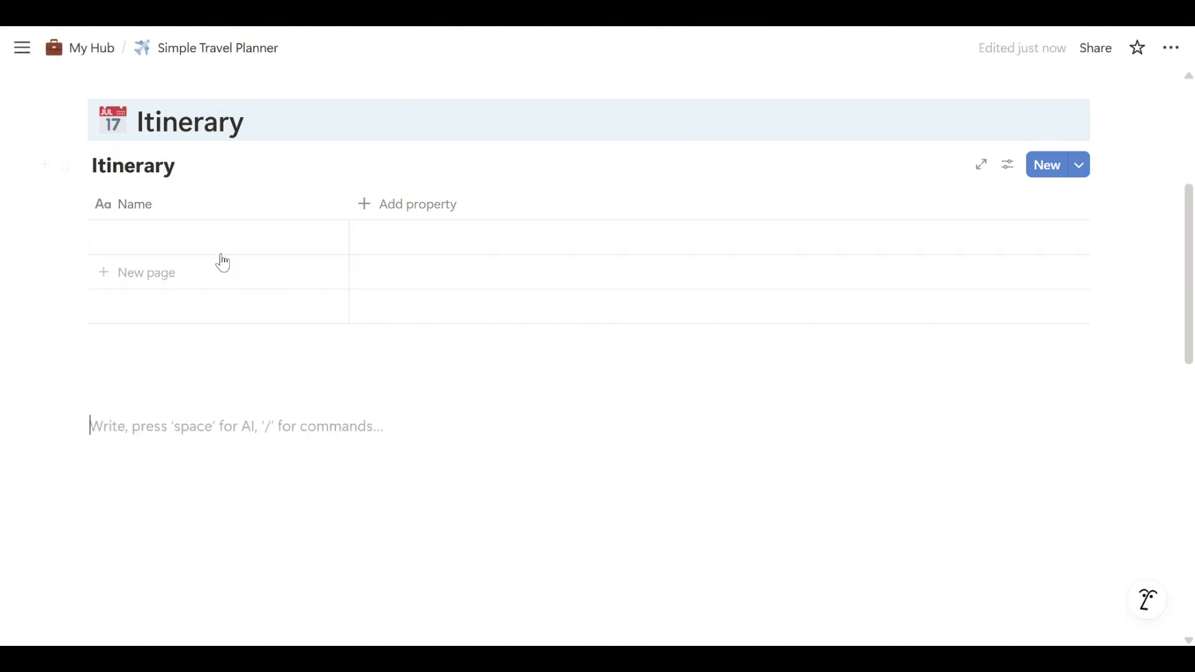
- Rename the database's Name property to "Activity" and add a Date property beside it
left_click(156, 206)
double_click(180, 244)
type("Activity")
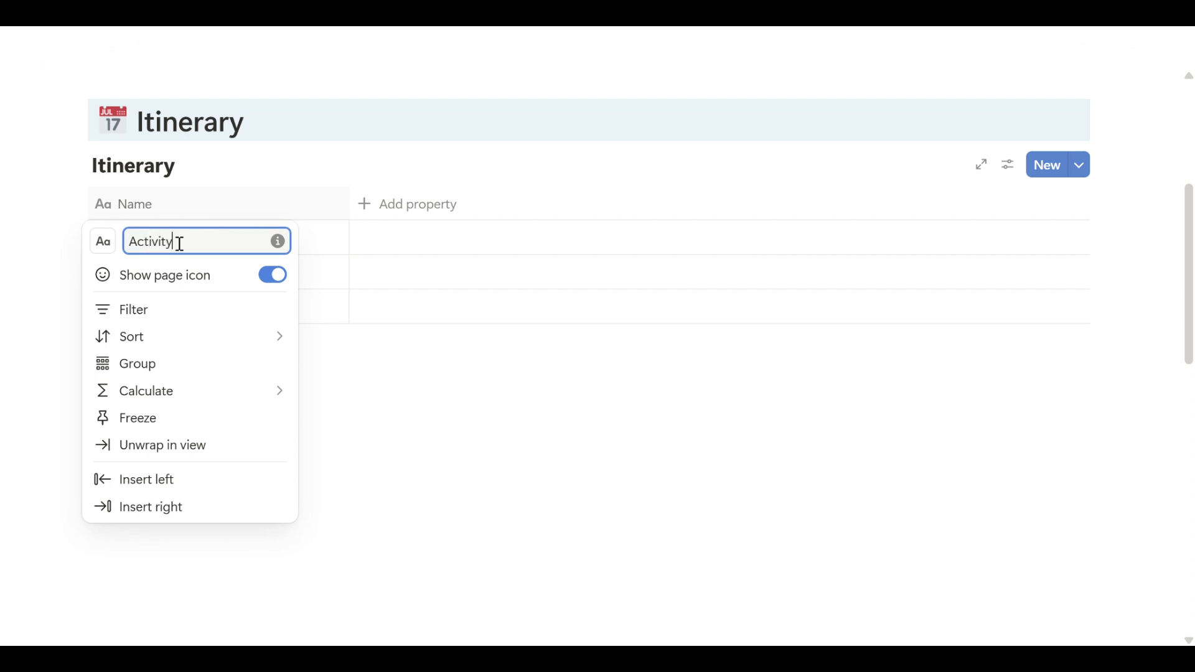
left_click(435, 391)
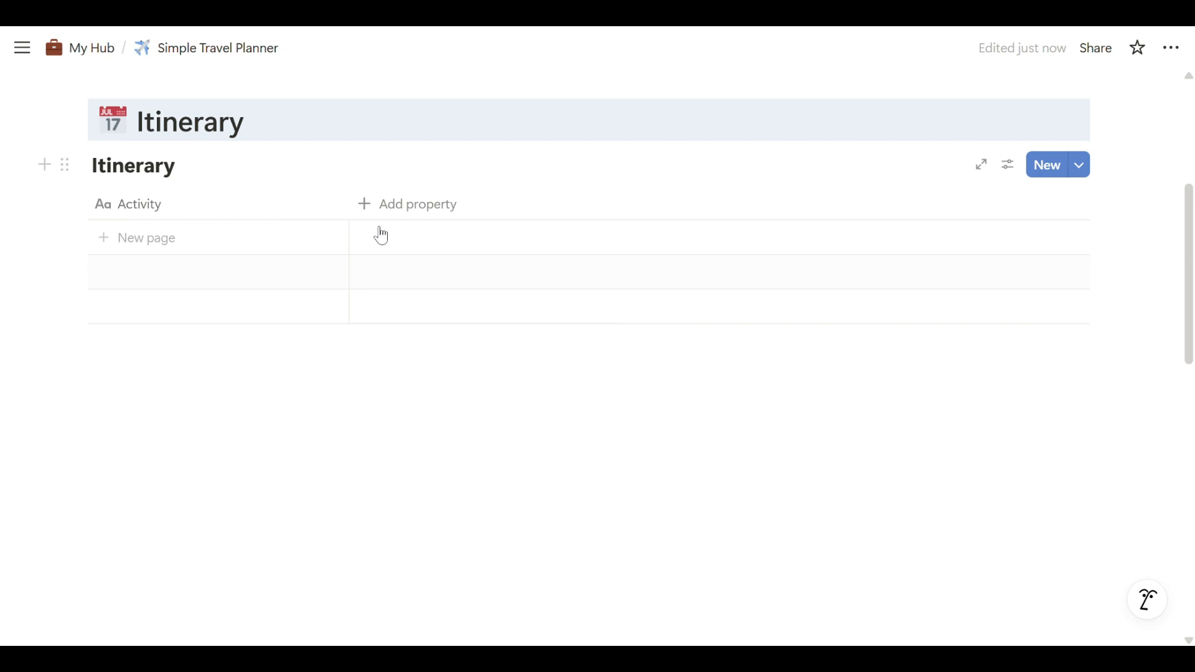
left_click(407, 204)
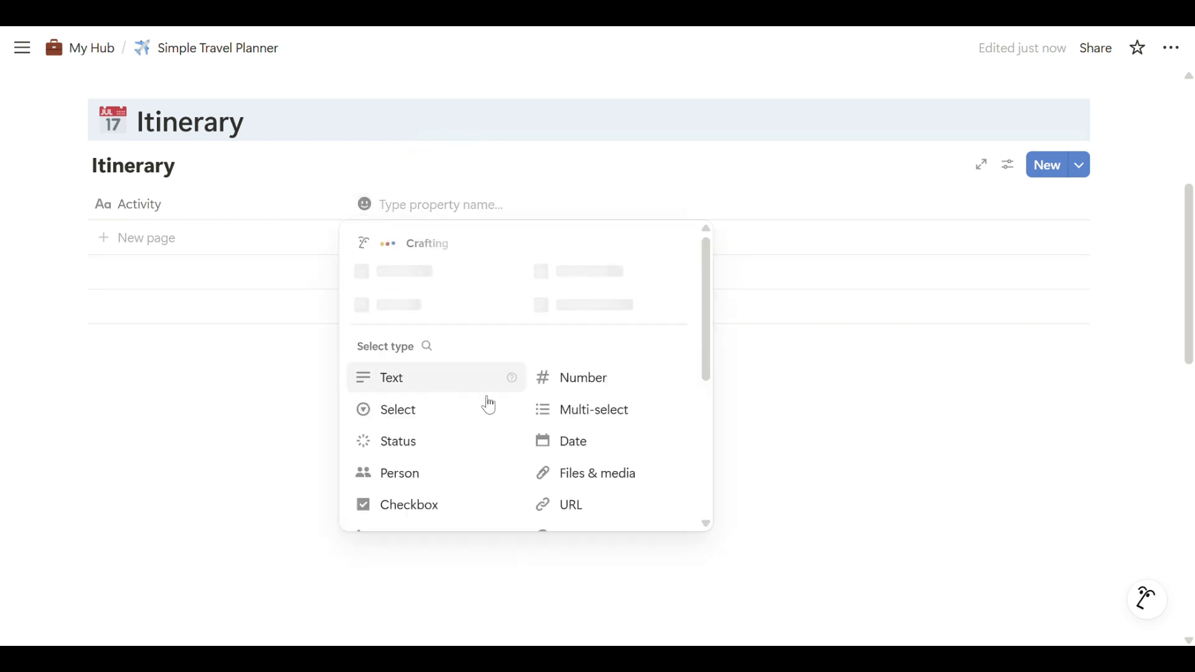
left_click(558, 438)
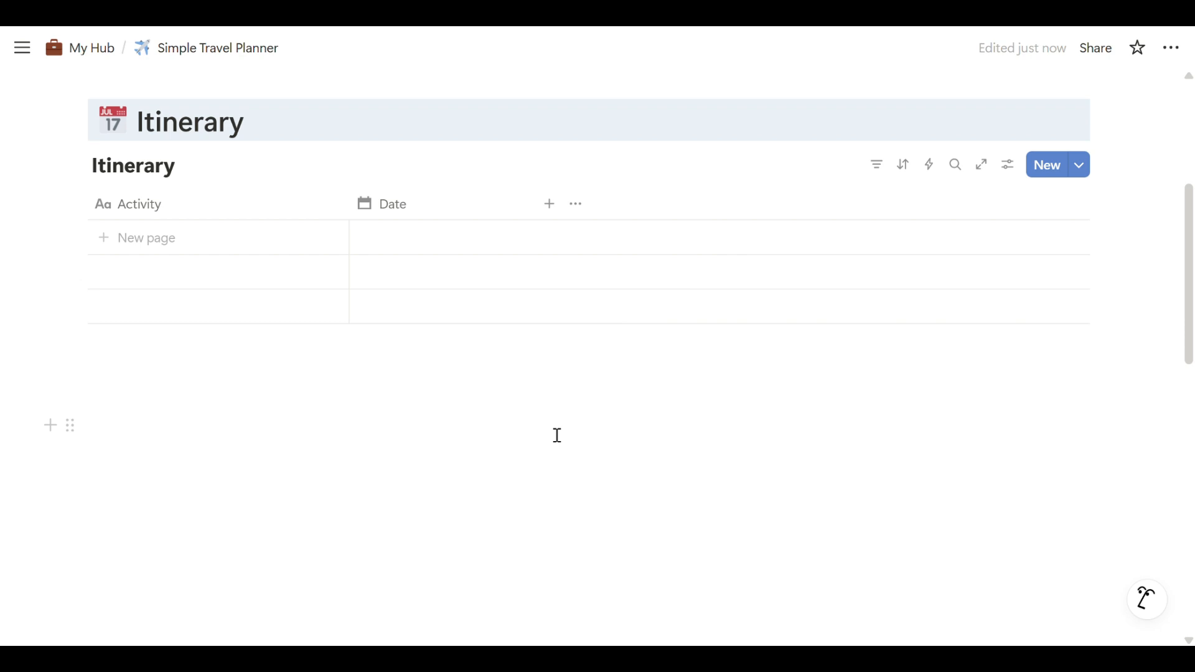
- Add a Text property after Date and name it "Notes"
left_click(556, 211)
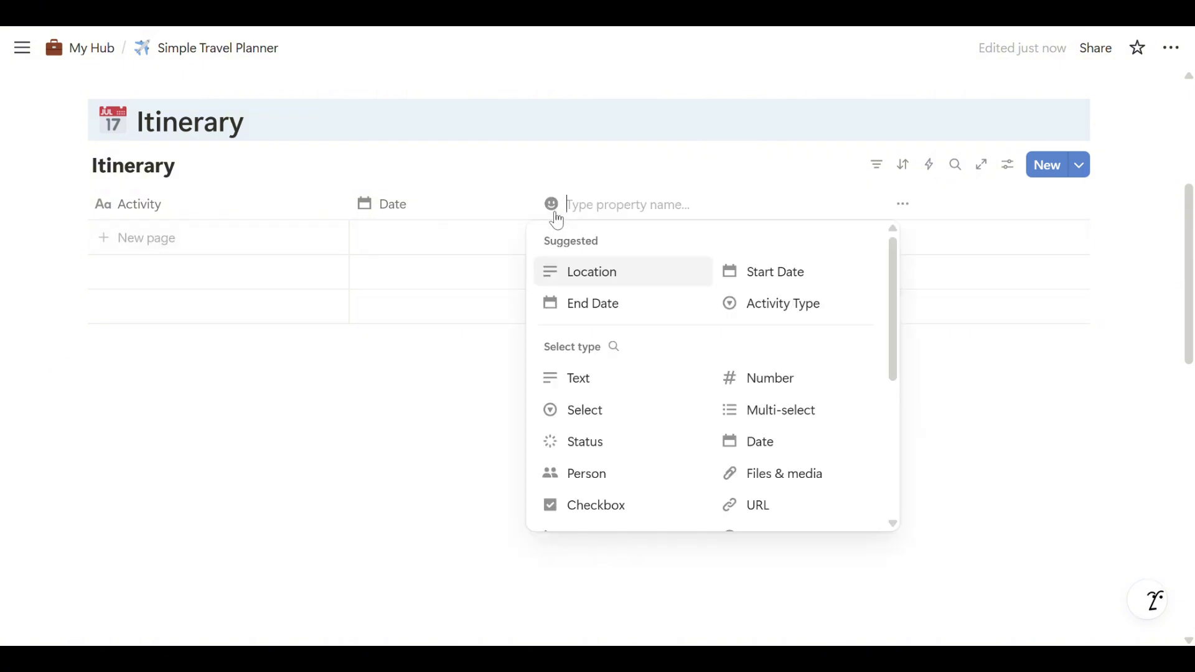
left_click(595, 379)
left_click(597, 214)
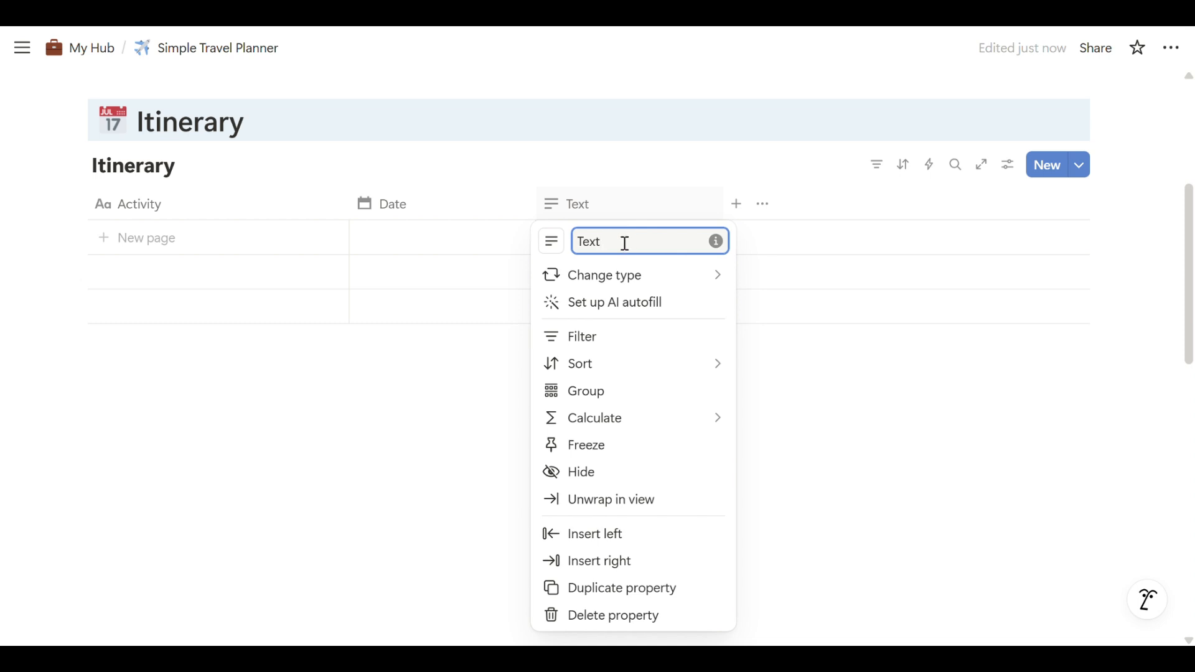
key("BackSpace")
key("BackSpace")
key("BackSpace")
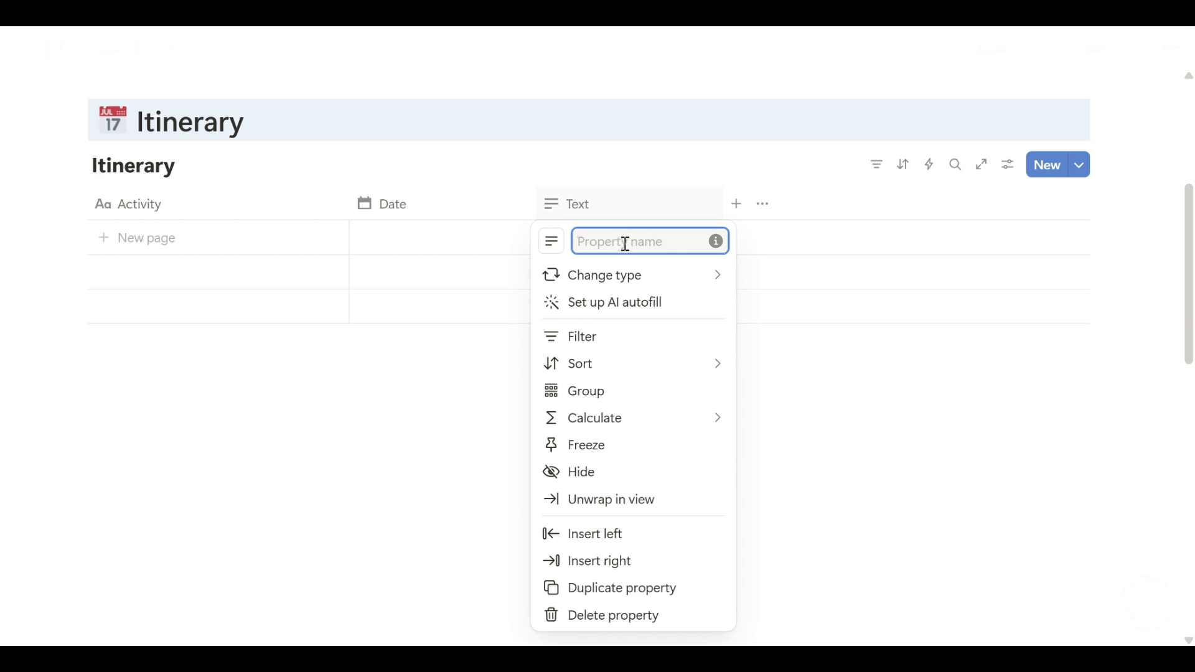
type("Notes")
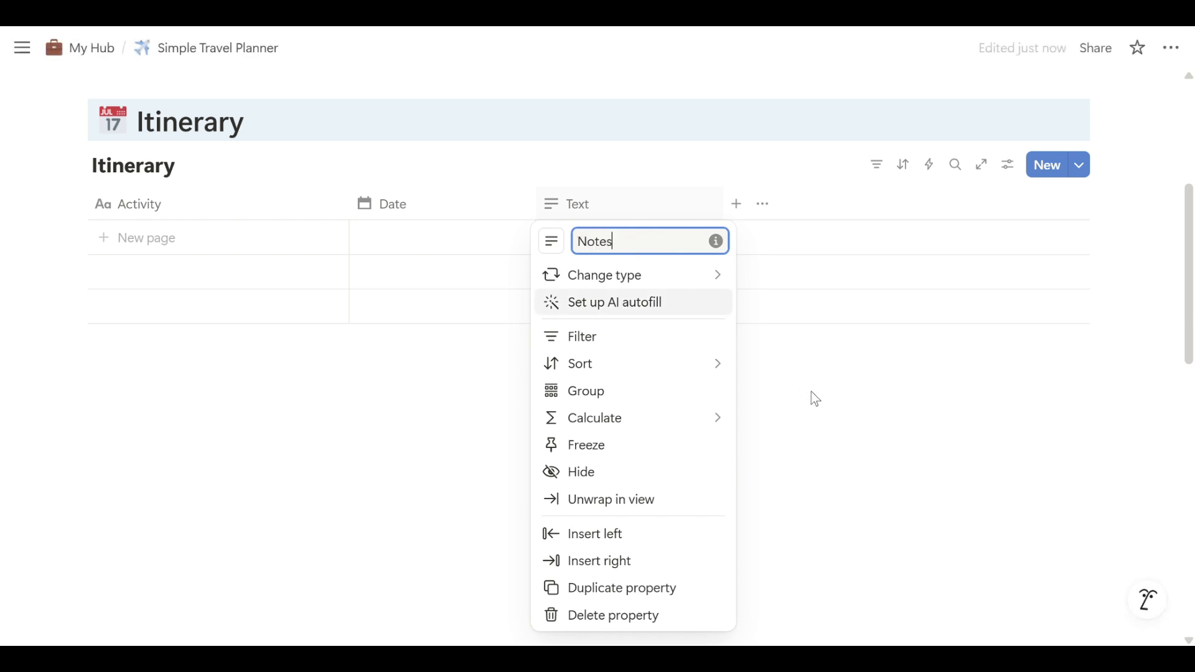
left_click(811, 392)
- Add a Select property after Notes and create the options "Flight" and "Accommodation" for it
left_click(736, 205)
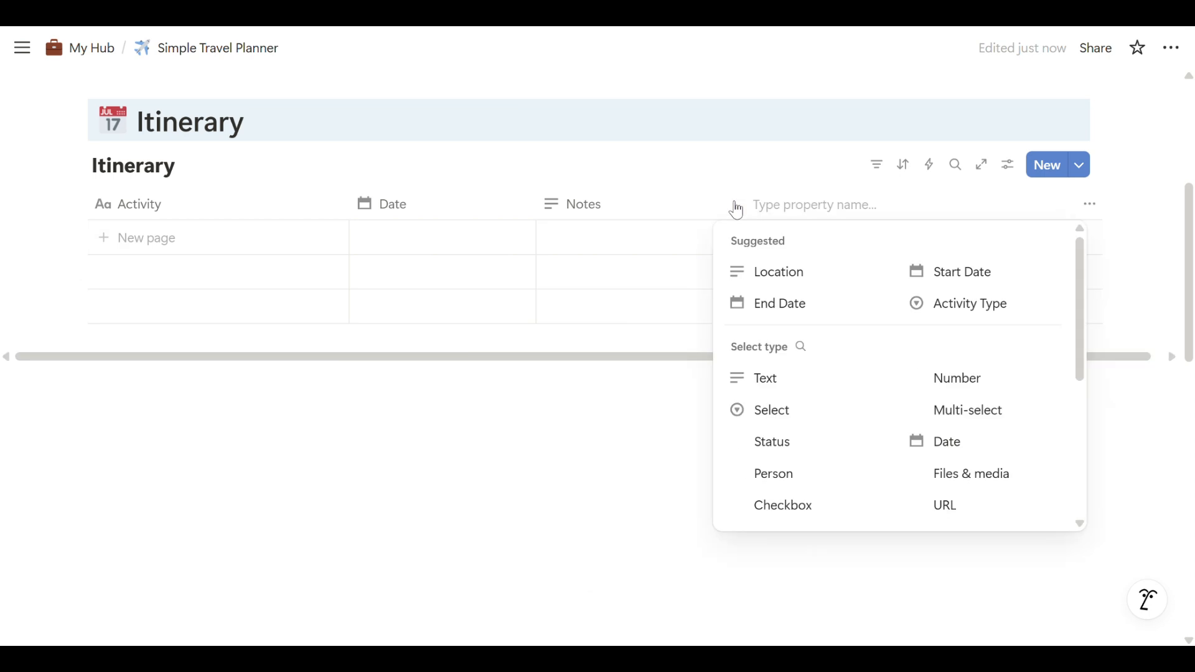
left_click(804, 415)
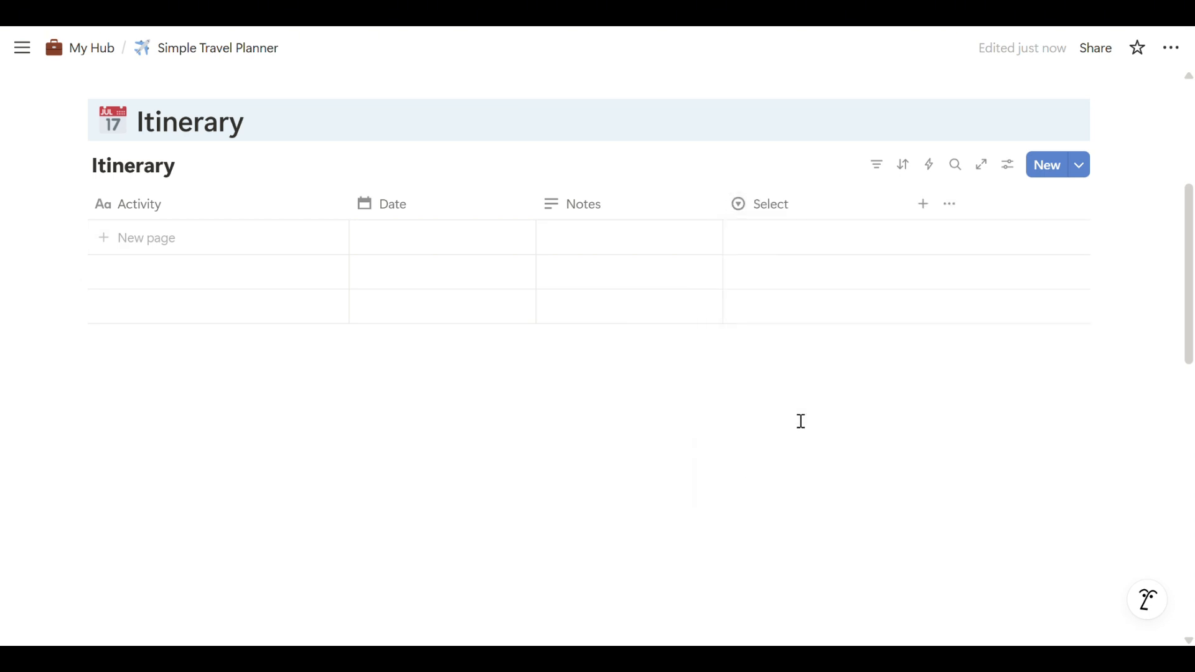
left_click(800, 212)
mouse_move(809, 256)
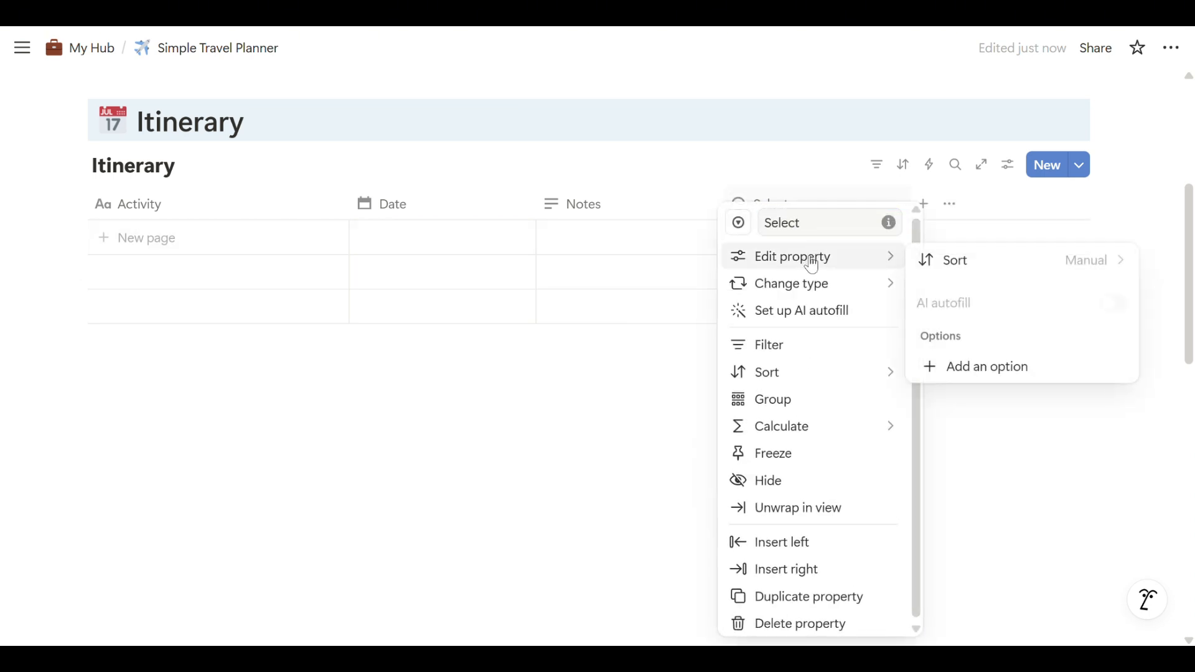
left_click(1008, 369)
type("Flight")
key("Return")
type("Ac")
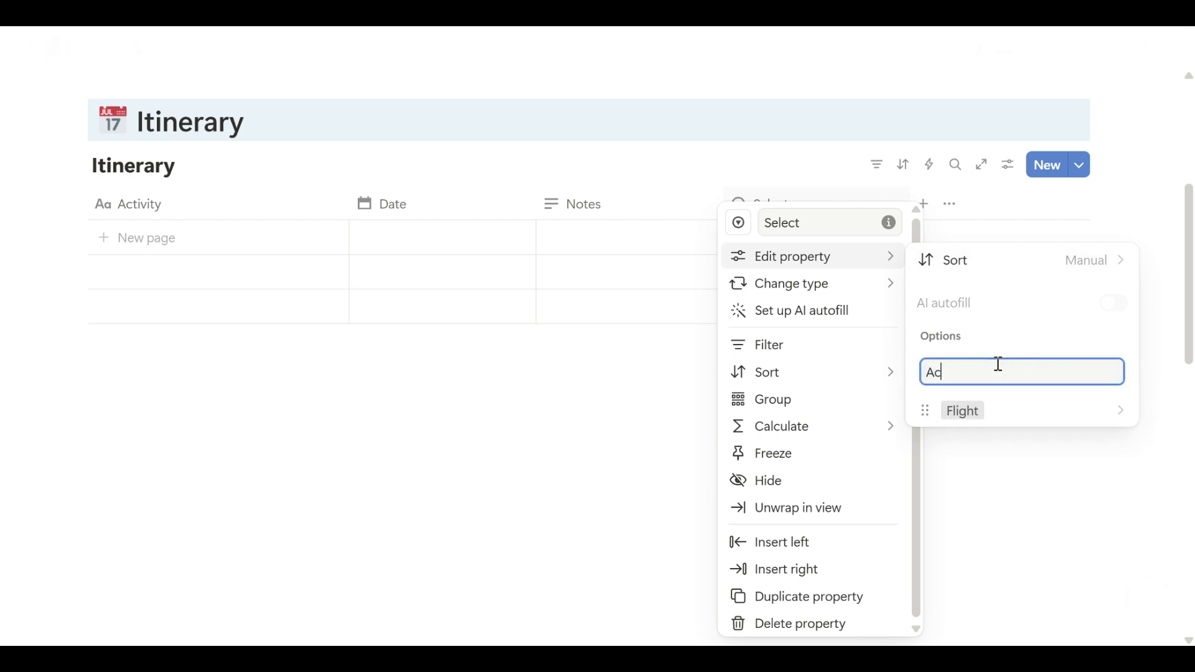
type("commodation")
key("Return")
- Add the options "Attractions", "Activity" and "Food" to the Select property
type("A")
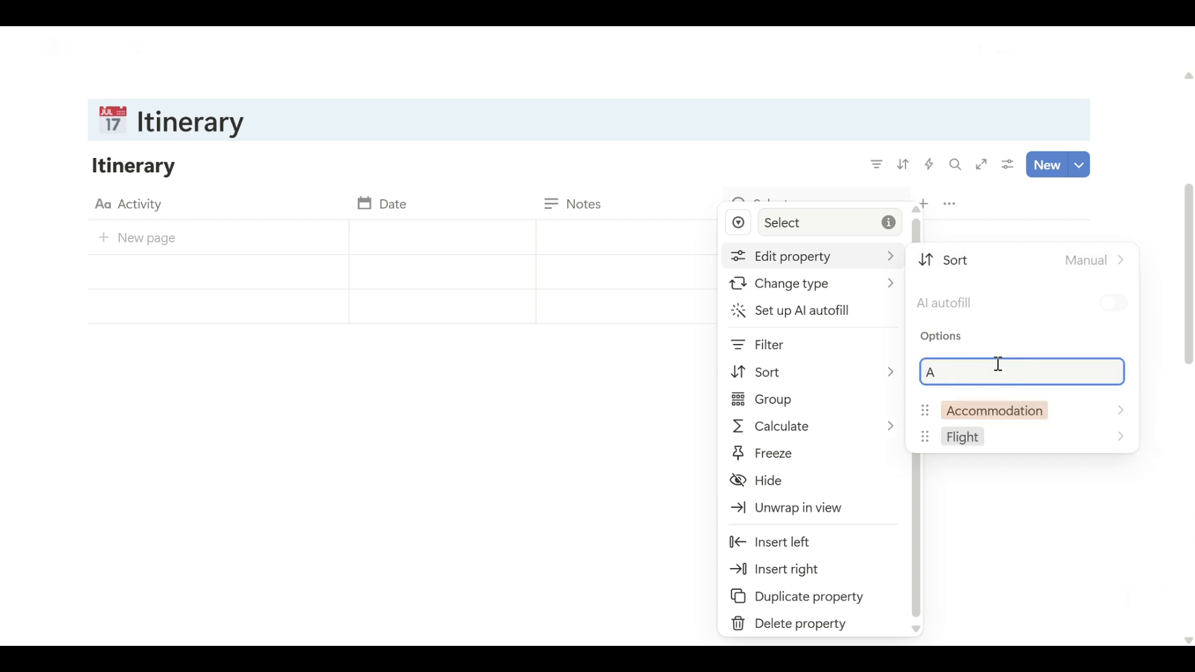
type("ttractions")
key("Return")
type("Ac")
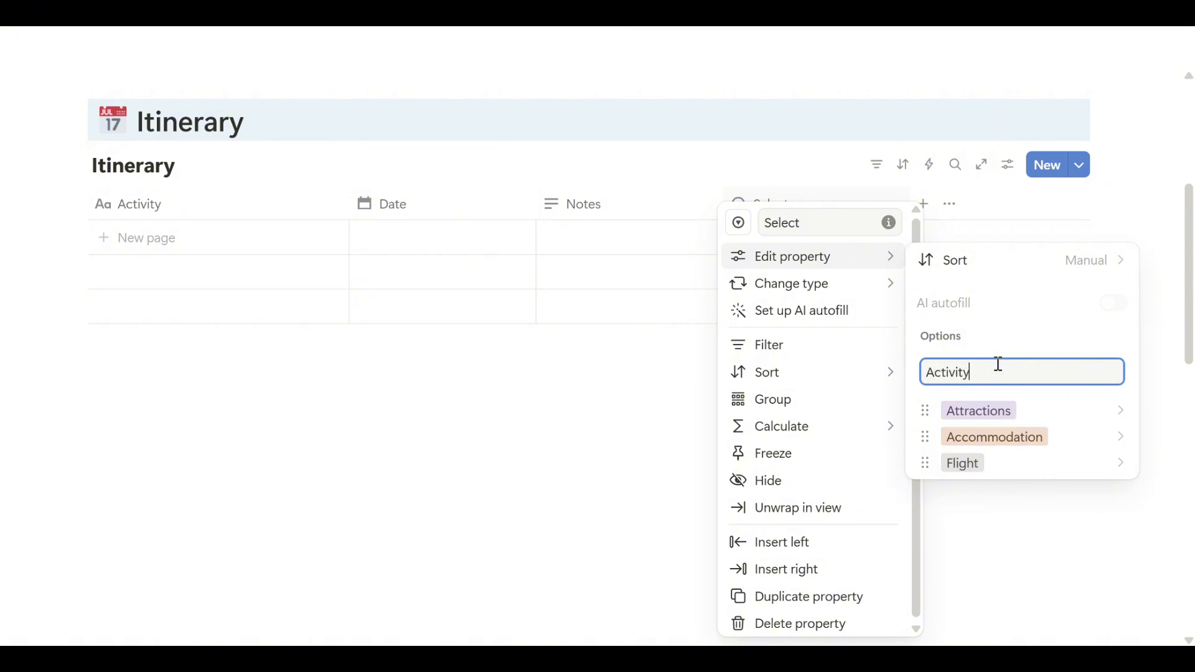
type("tivity")
key("Return")
type("Food")
key("Return")
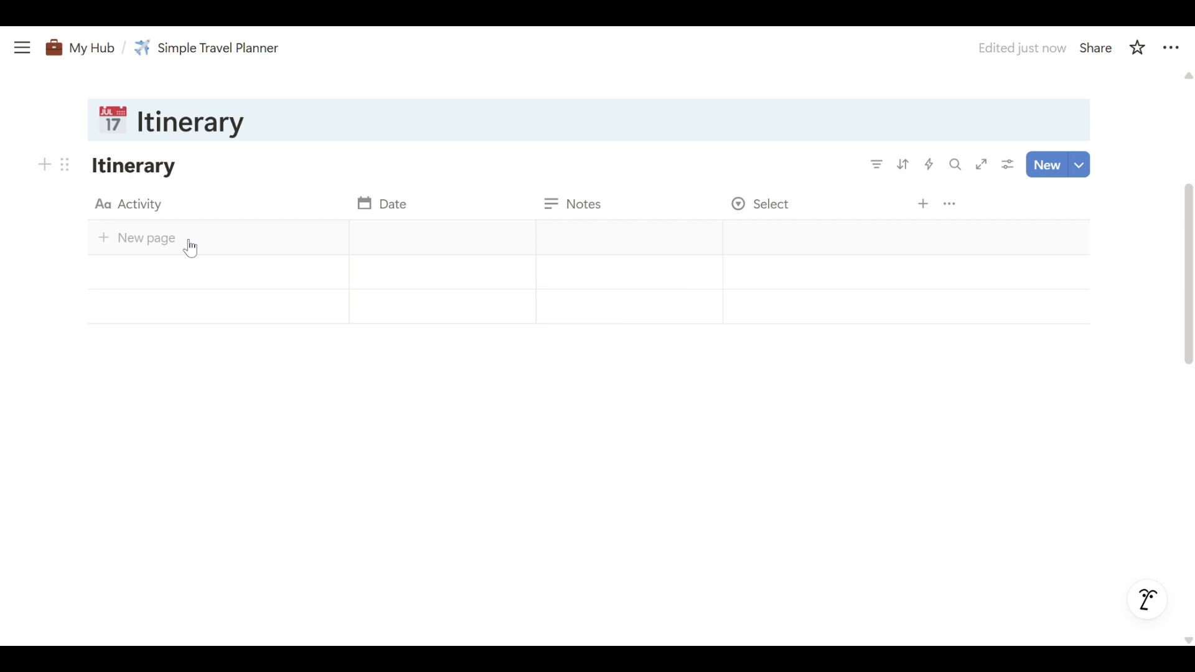
- Create the first itinerary entry with the activity name "Arrival Flight"
left_click(189, 245)
type("Arrival Flight")
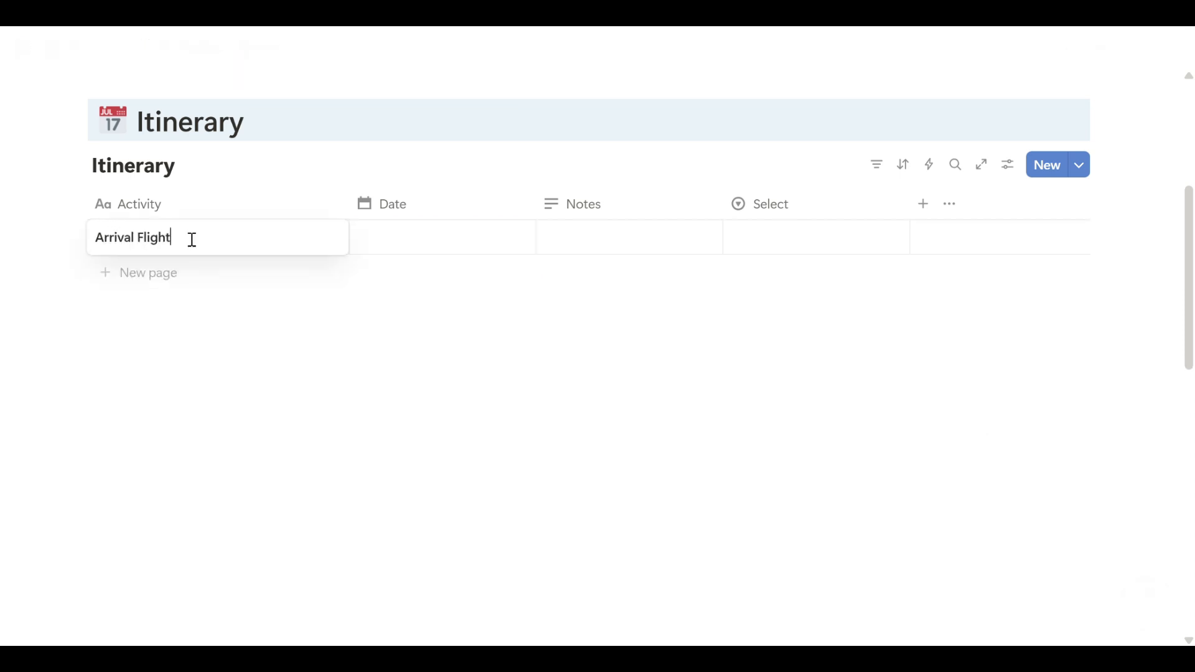
key("Escape")
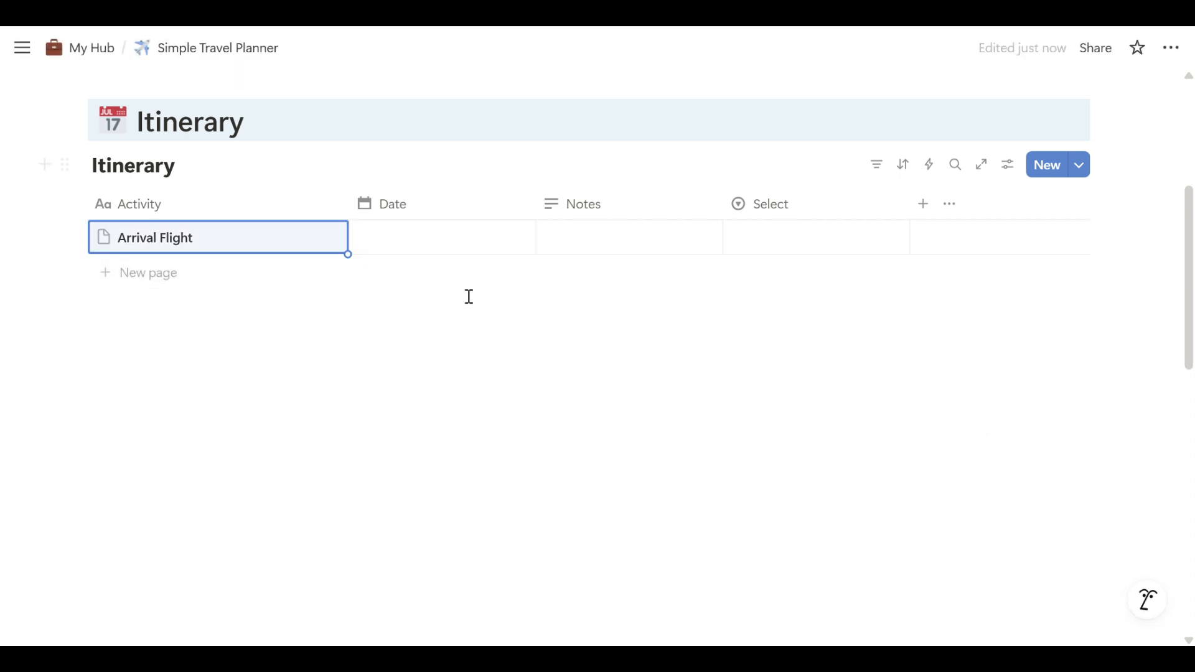
- Set the Arrival Flight entry's date to Apr 11, 2026
left_click(403, 244)
left_click(556, 227)
left_click(556, 227)
left_click(556, 227)
left_click(556, 228)
left_click(556, 227)
left_click(556, 227)
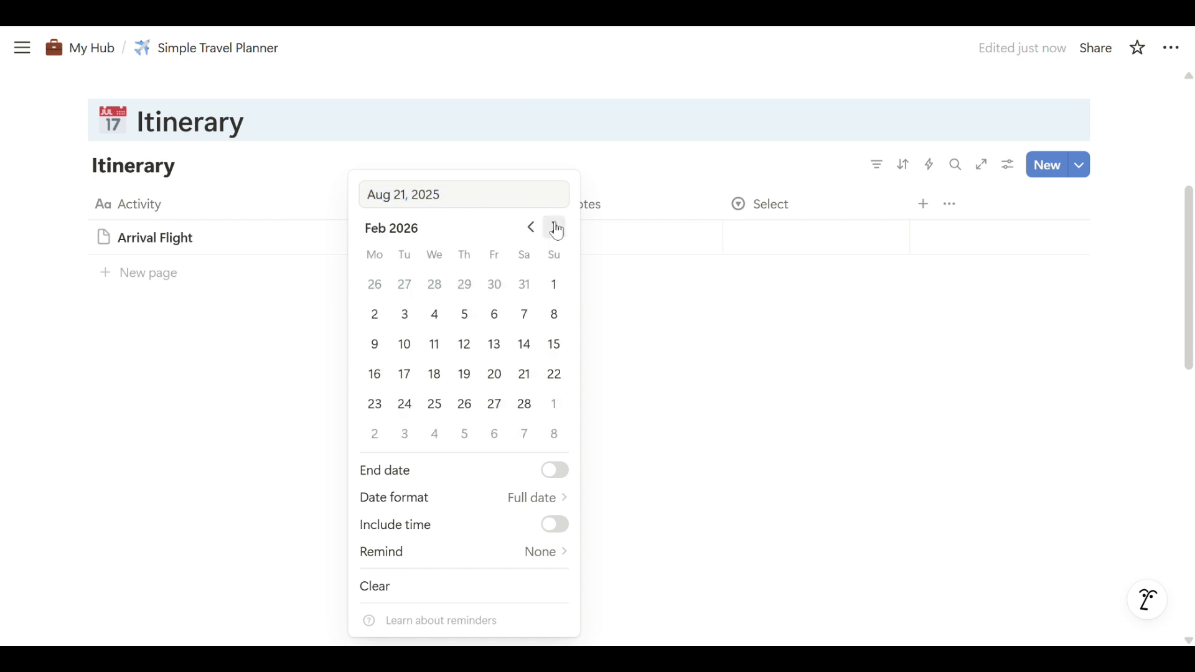
left_click(556, 227)
left_click(556, 227)
left_click(525, 314)
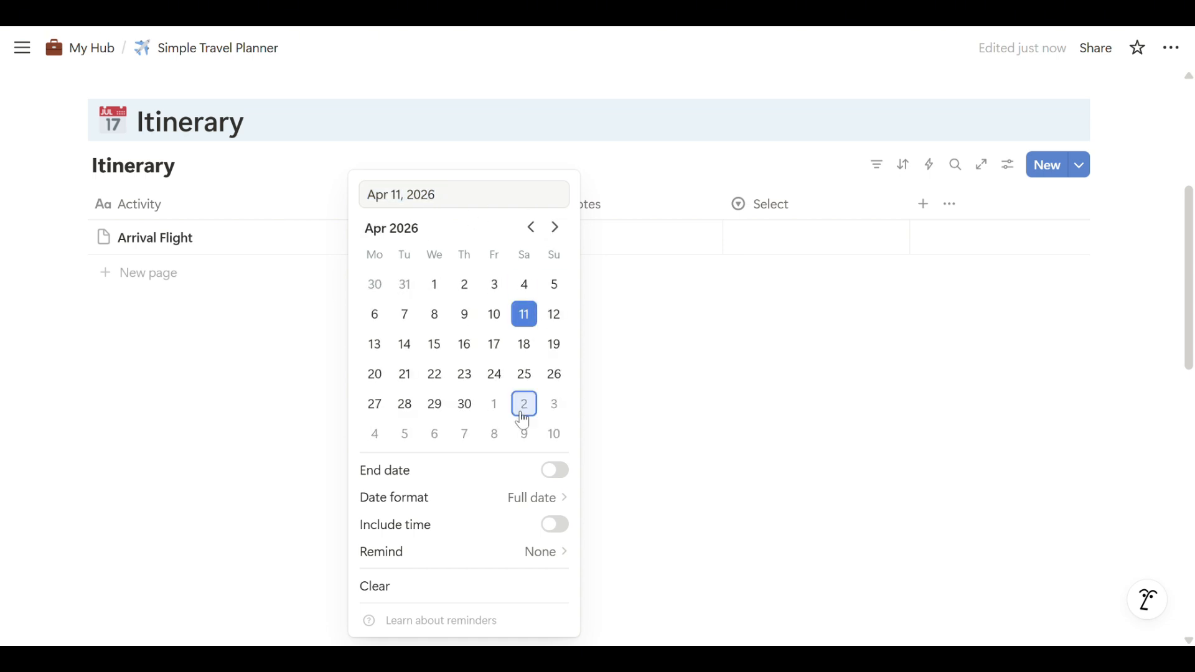
- Include a time in the Arrival Flight entry's date
left_click(556, 525)
left_click(622, 248)
- Enter the note "ANA Flight Code: AA101" for Arrival Flight and categorise the entry as Flight
left_click(622, 249)
type("ANA Flight")
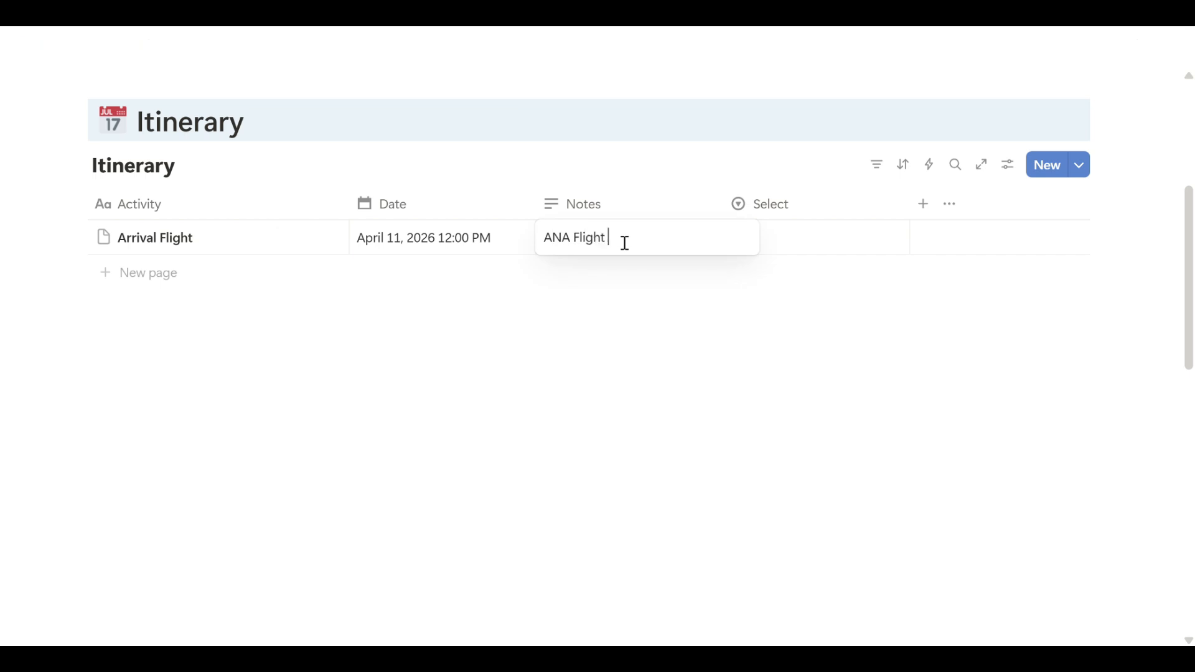
type(" Code: ANA")
type("01")
left_click(787, 236)
left_click(778, 312)
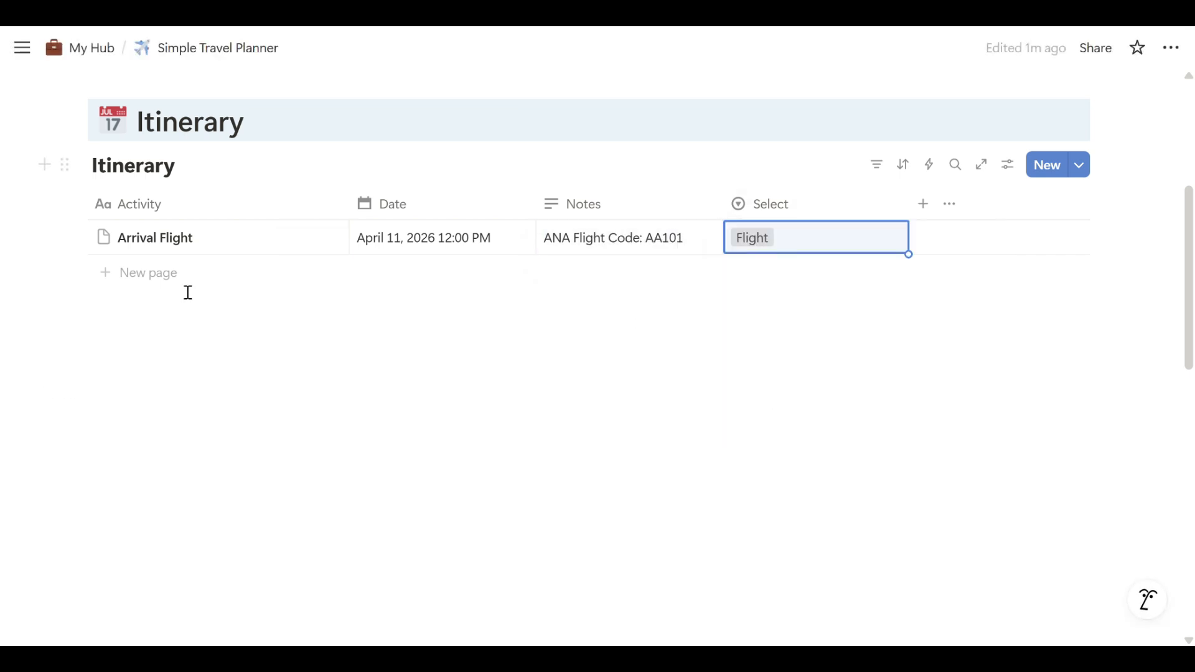
- Add a second itinerary entry named "Hotel" and date it Apr 11, 2026
left_click(153, 277)
type("Hotel")
left_click(436, 274)
left_click(555, 228)
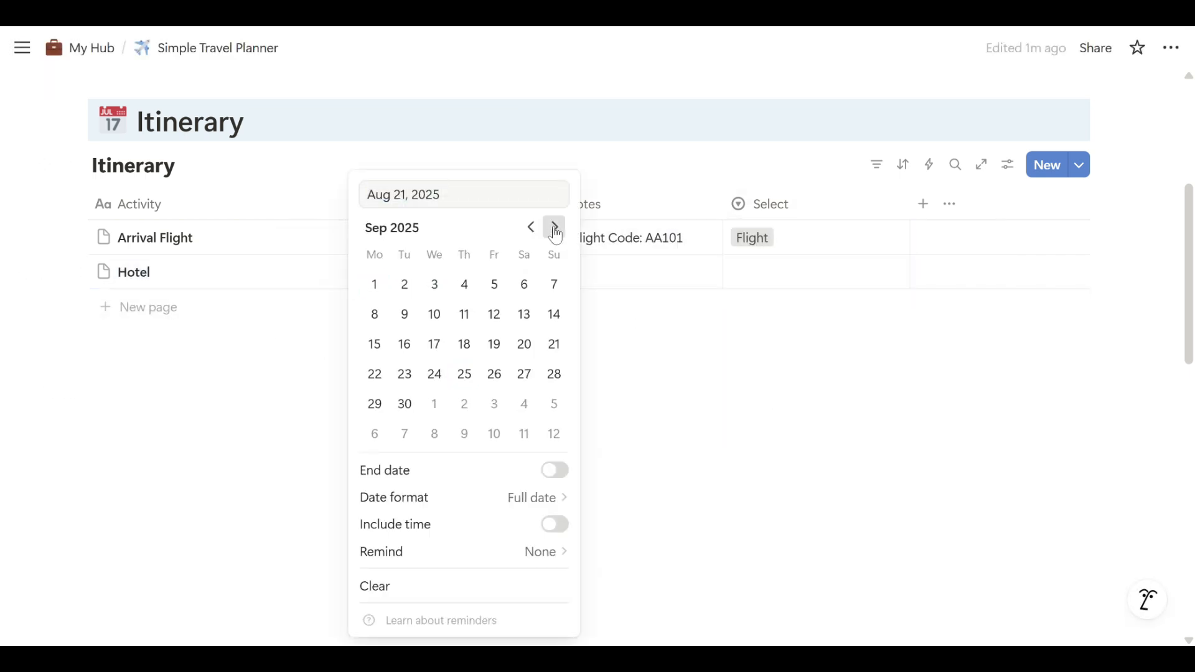
left_click(555, 227)
left_click(555, 228)
left_click(555, 228)
left_click(526, 316)
- Include a time in the Hotel entry's date and set it to 3:00 PM
left_click(556, 525)
type("3")
key("Right")
key("Right")
key("Right")
key("Right")
key("Right")
key("BackSpace")
type("P")
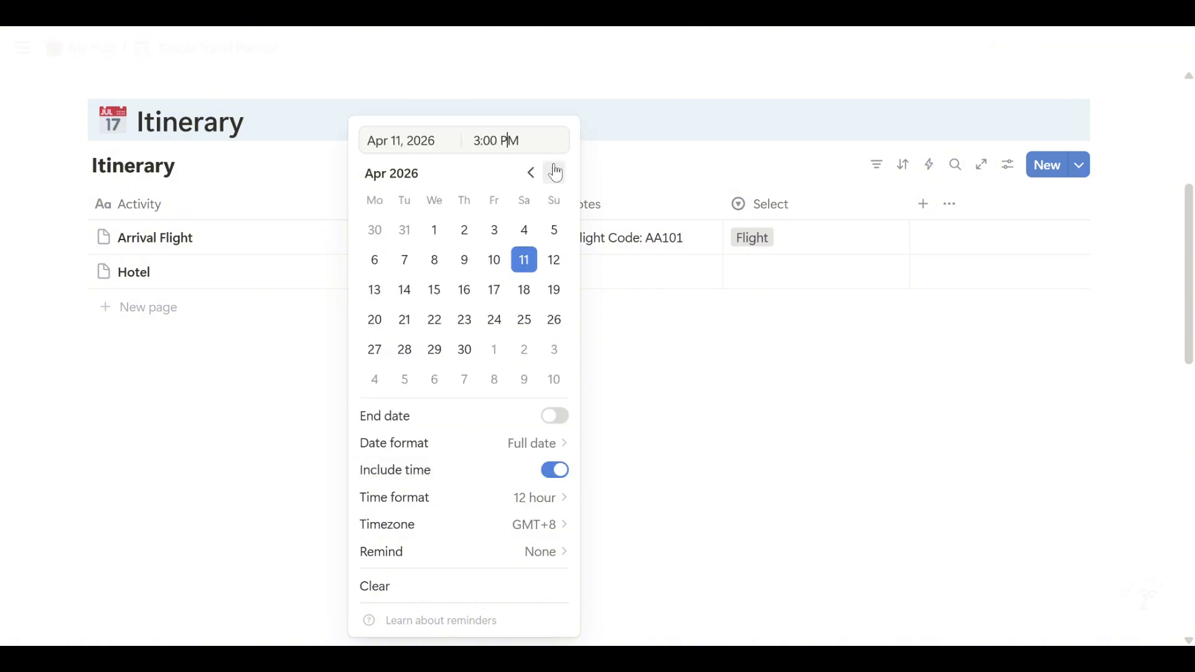
left_click(638, 299)
- Enter the note "APA Hotel" for the Hotel entry and categorise it as Accommodation
left_click(633, 272)
type("APA Hotel")
left_click(803, 273)
left_click(797, 410)
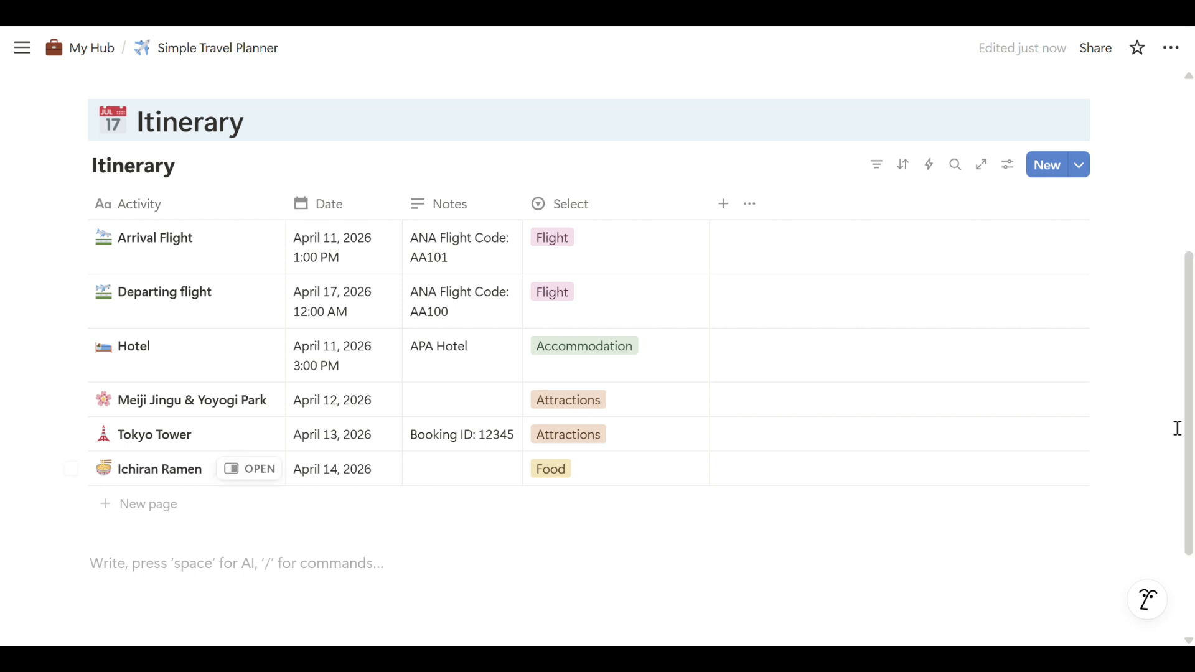
- Sort the Itinerary table by Date in ascending order
left_click(912, 175)
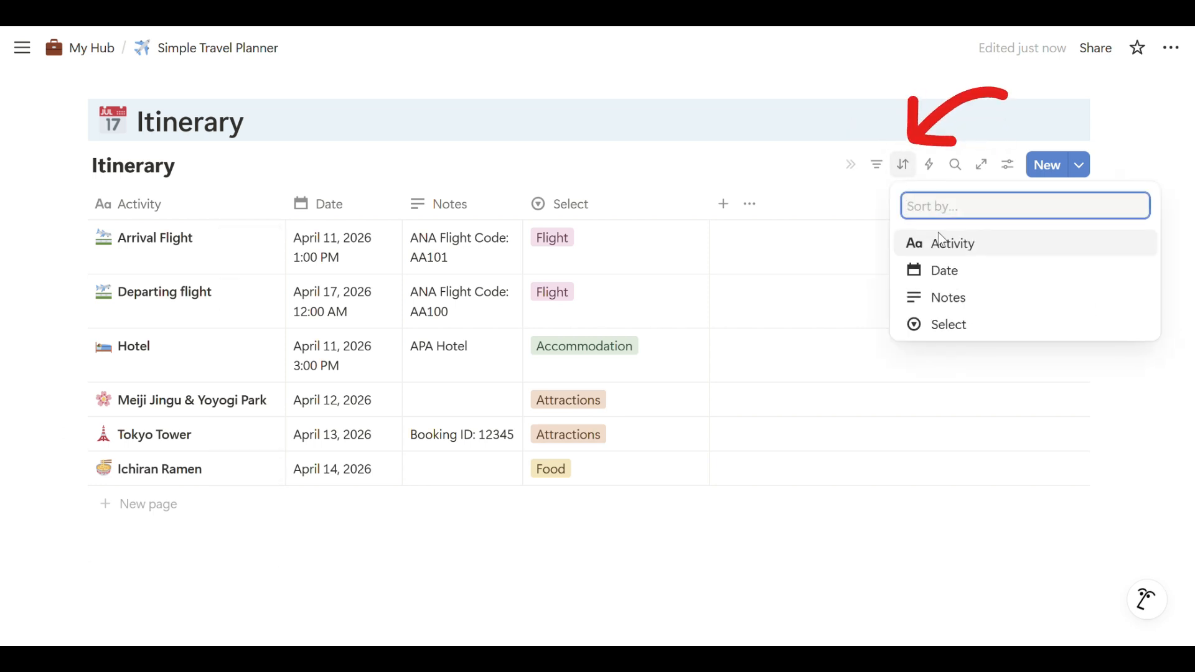
left_click(956, 274)
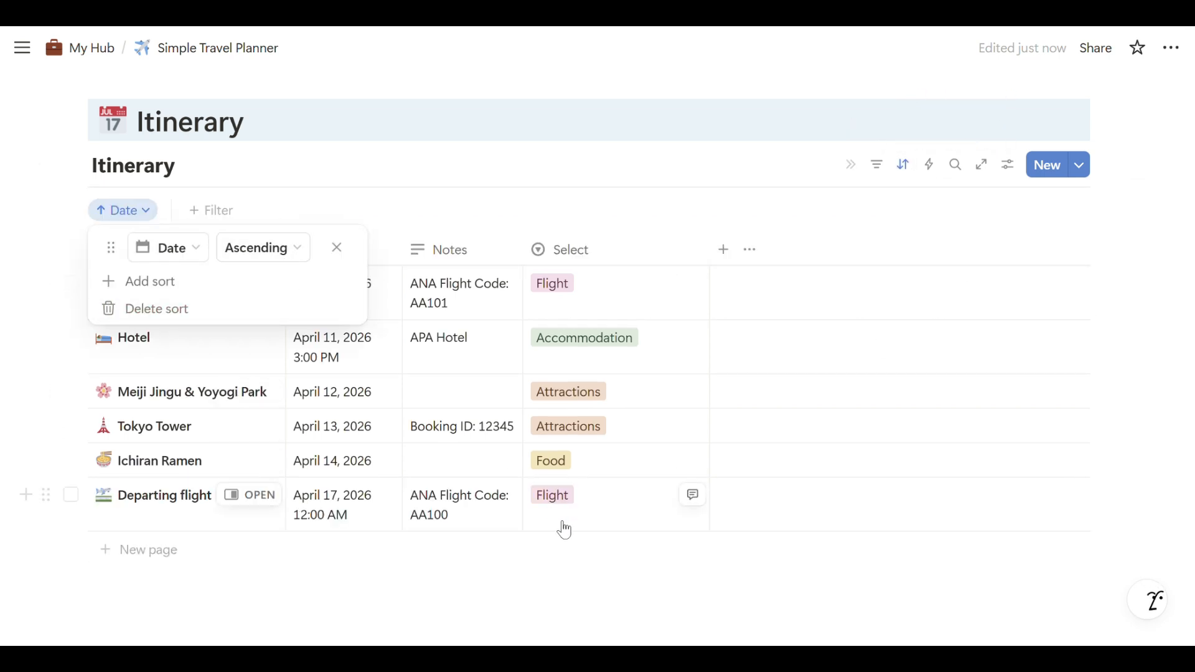
left_click(564, 557)
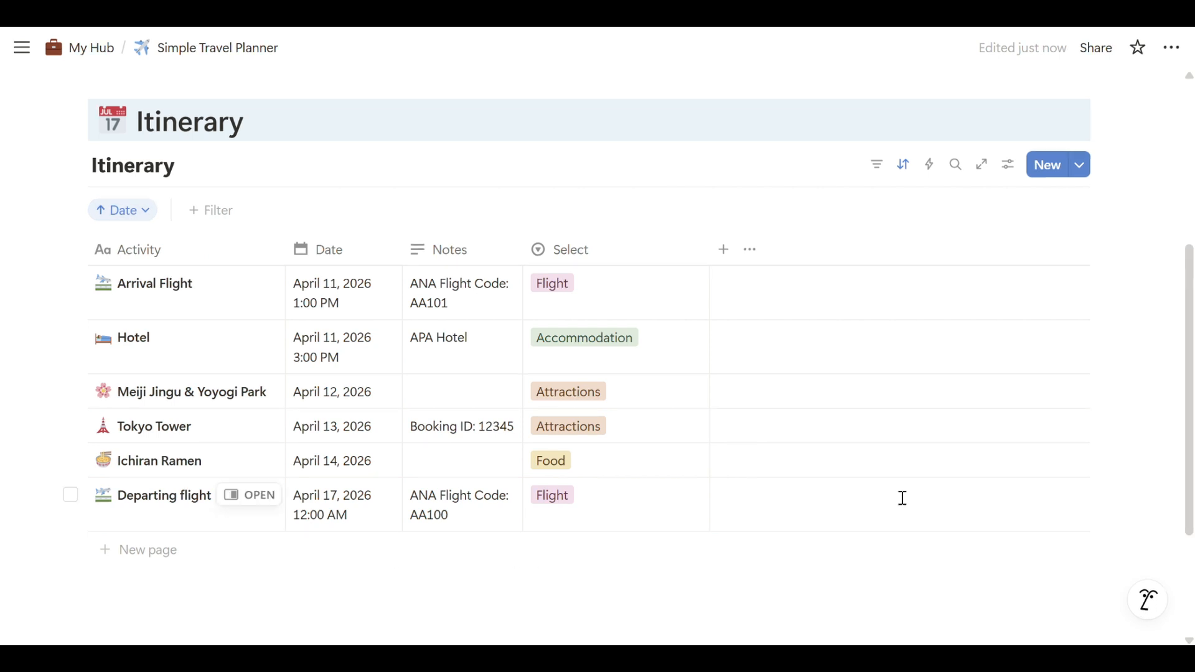
- Insert a divider line in the empty space below the Itinerary table
scroll(903, 499, "down", 3)
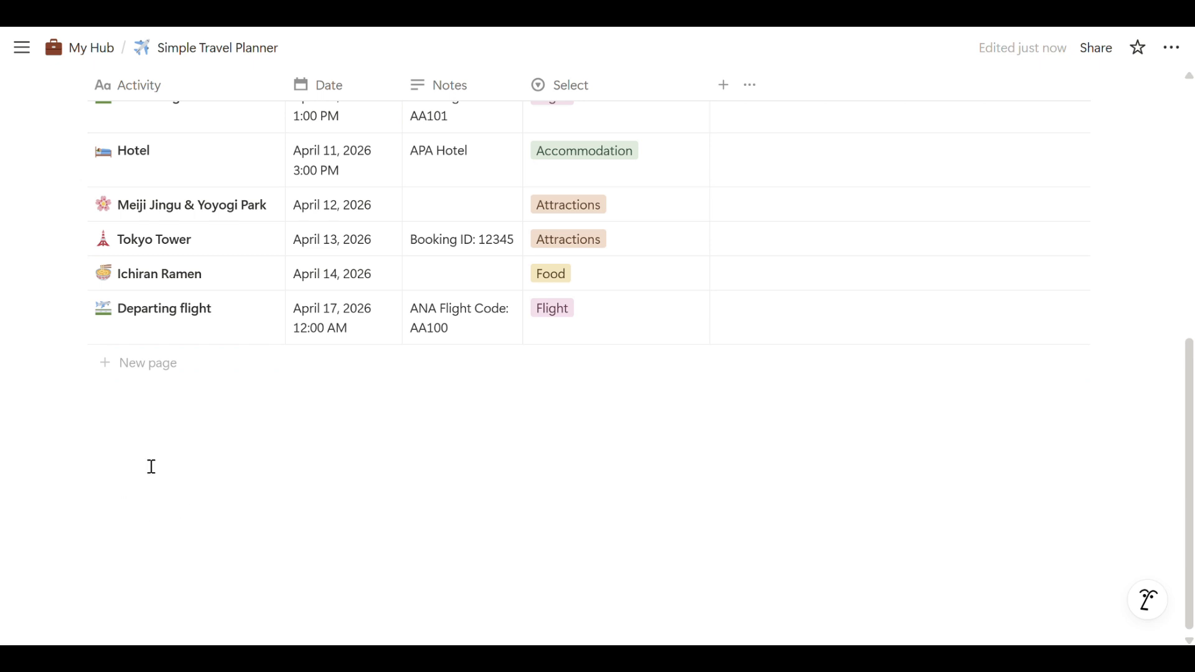
left_click(151, 467)
type("-")
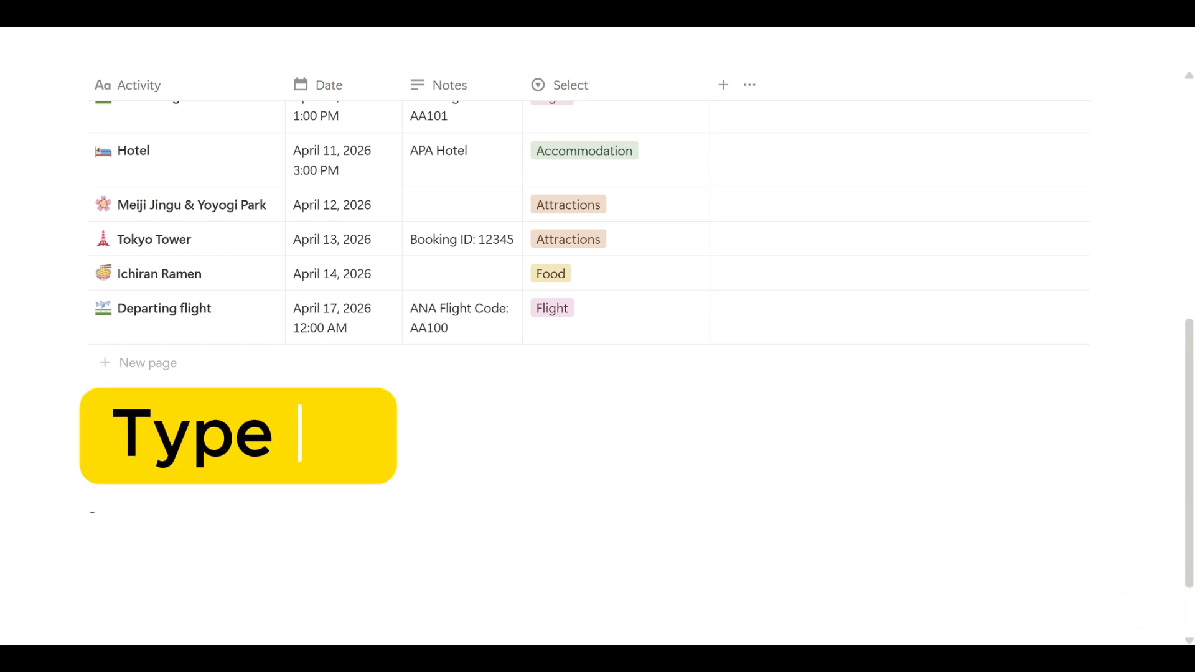
type("--")
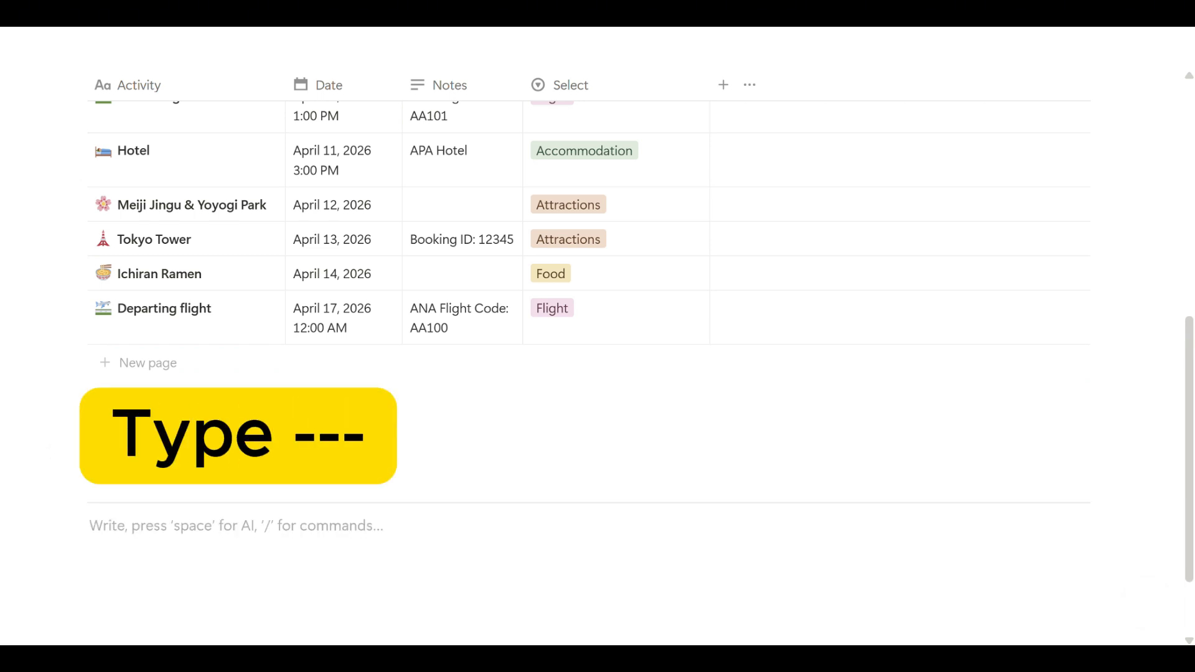
- Add a Heading 1 titled "Packing List" below the divider, with a blue luggage emoji in front of the text
type("/h1")
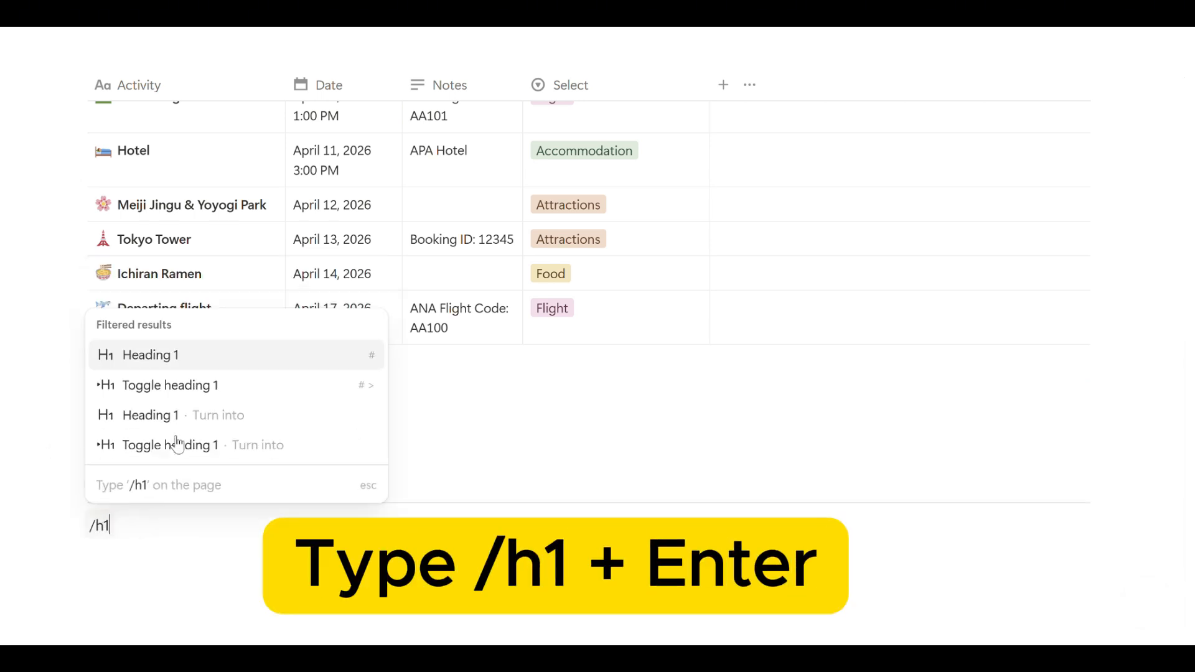
key("Return")
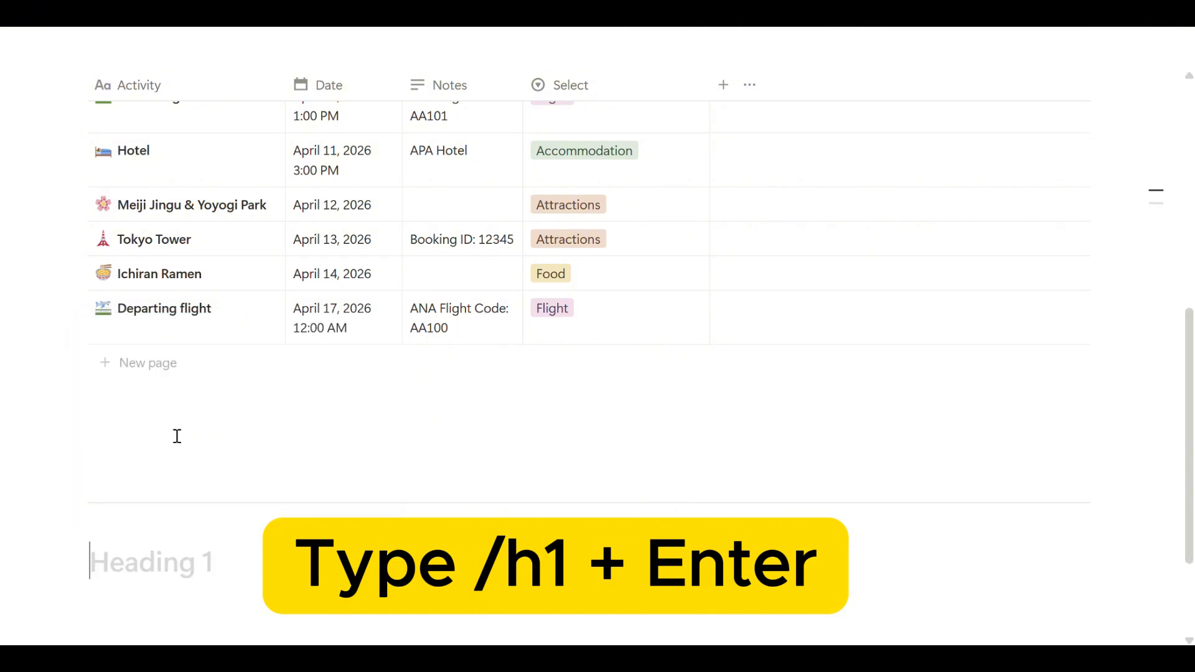
type("Packing List")
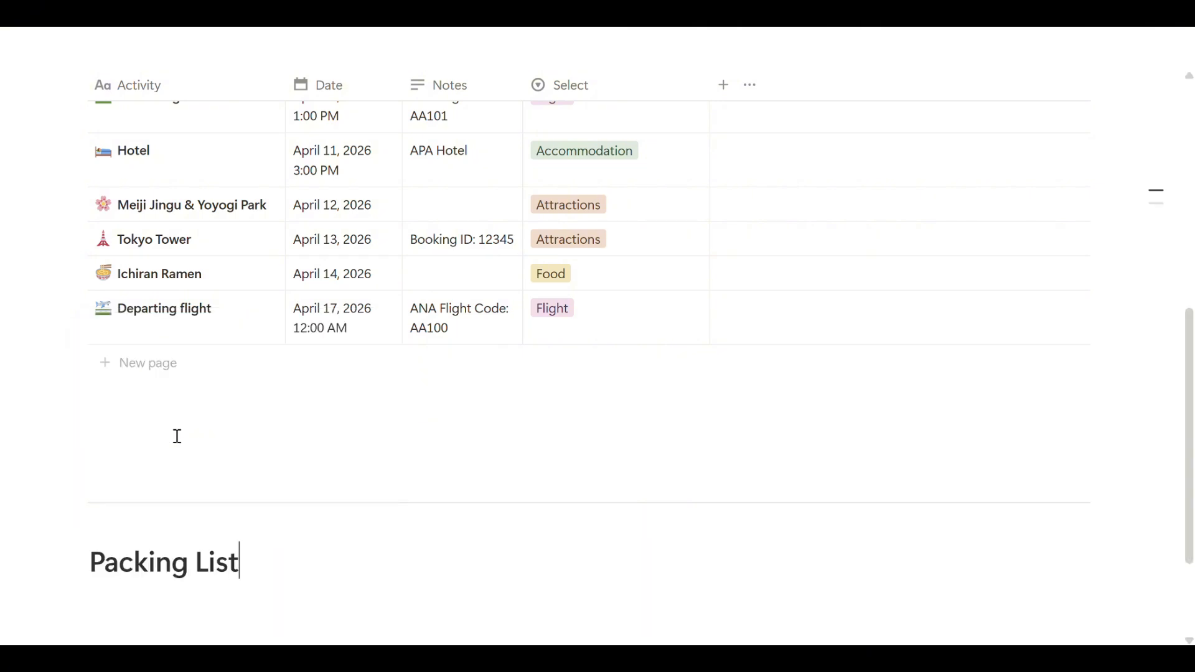
left_click(95, 562)
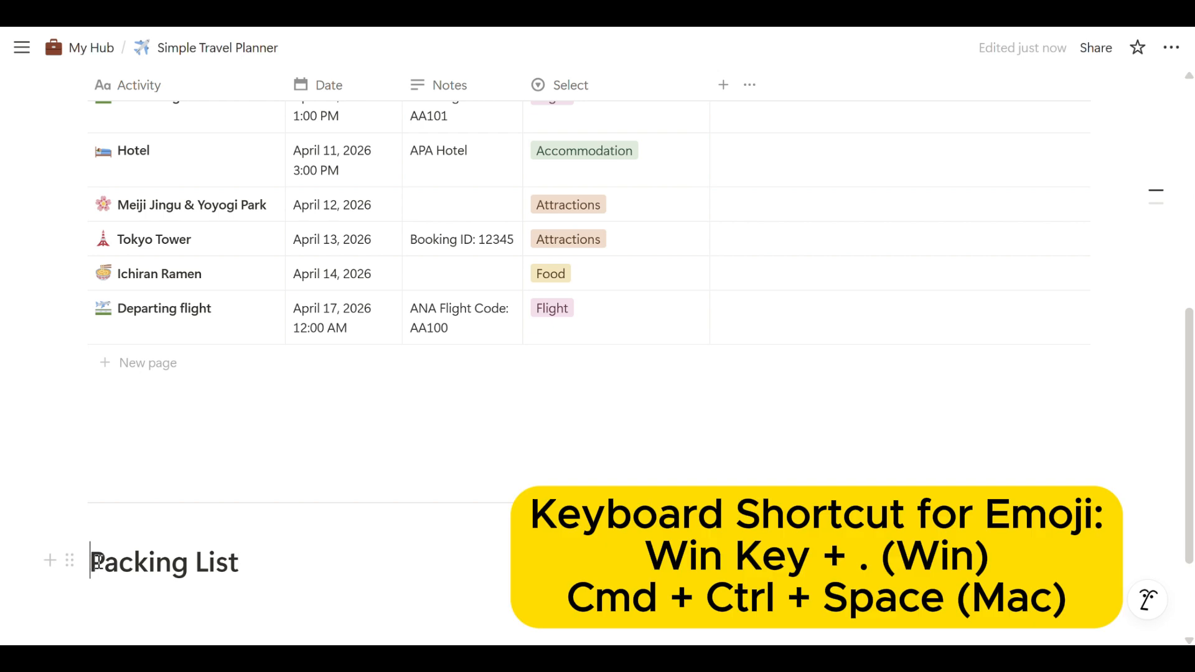
key("super+period")
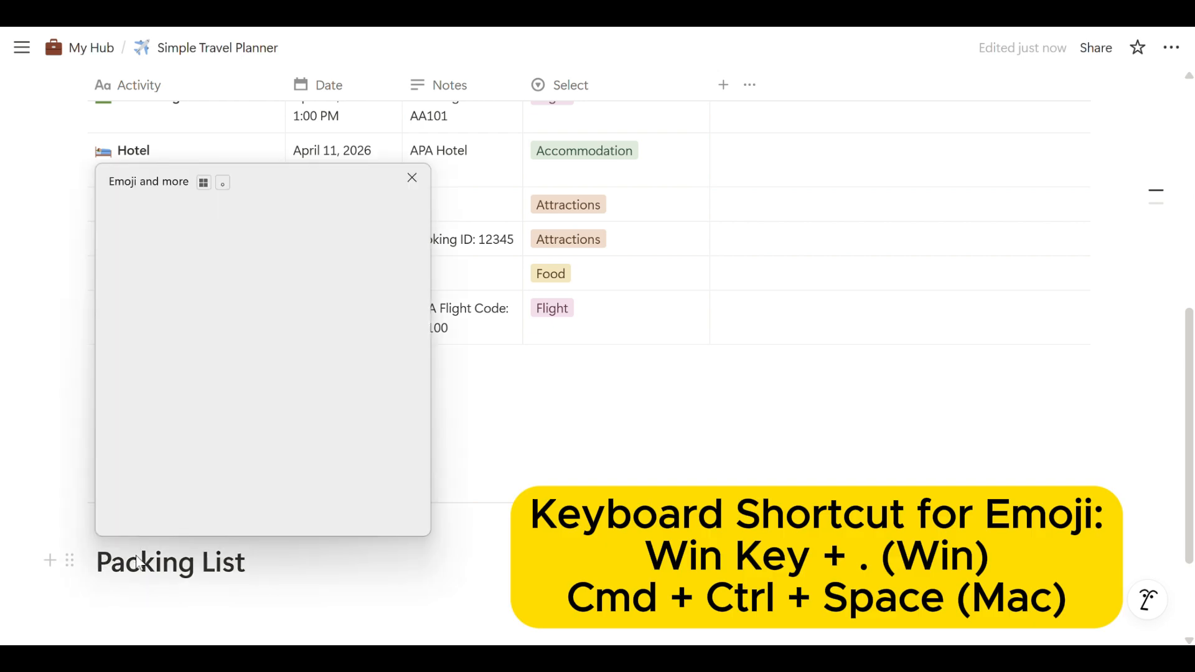
left_click(135, 360)
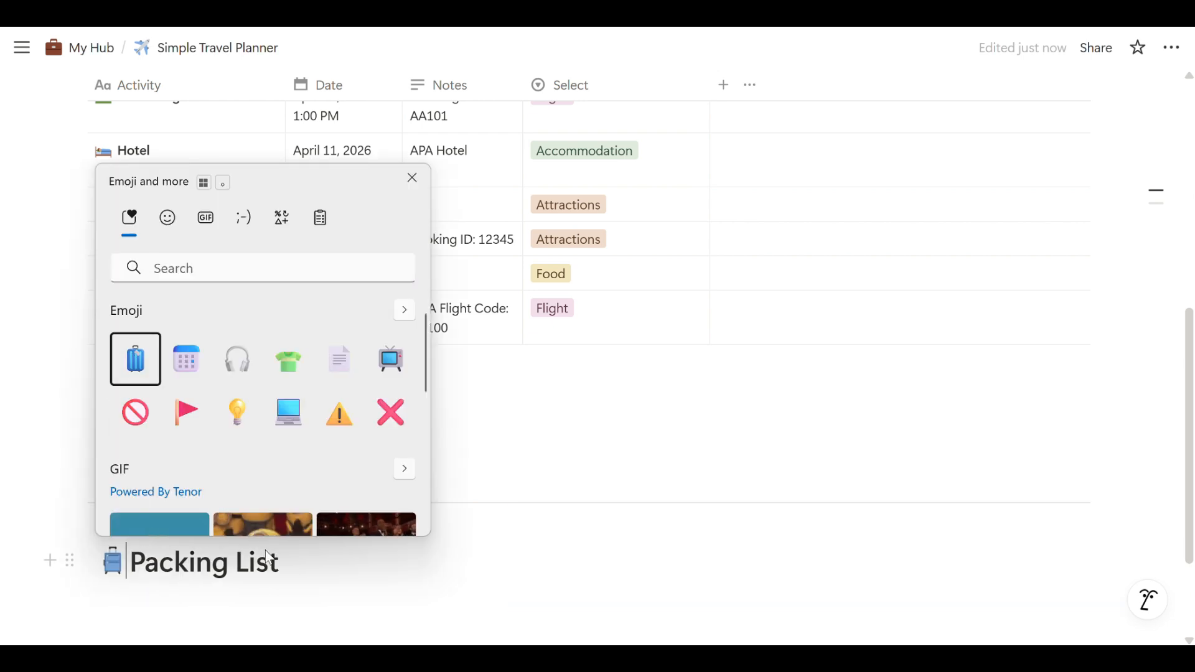
key("Escape")
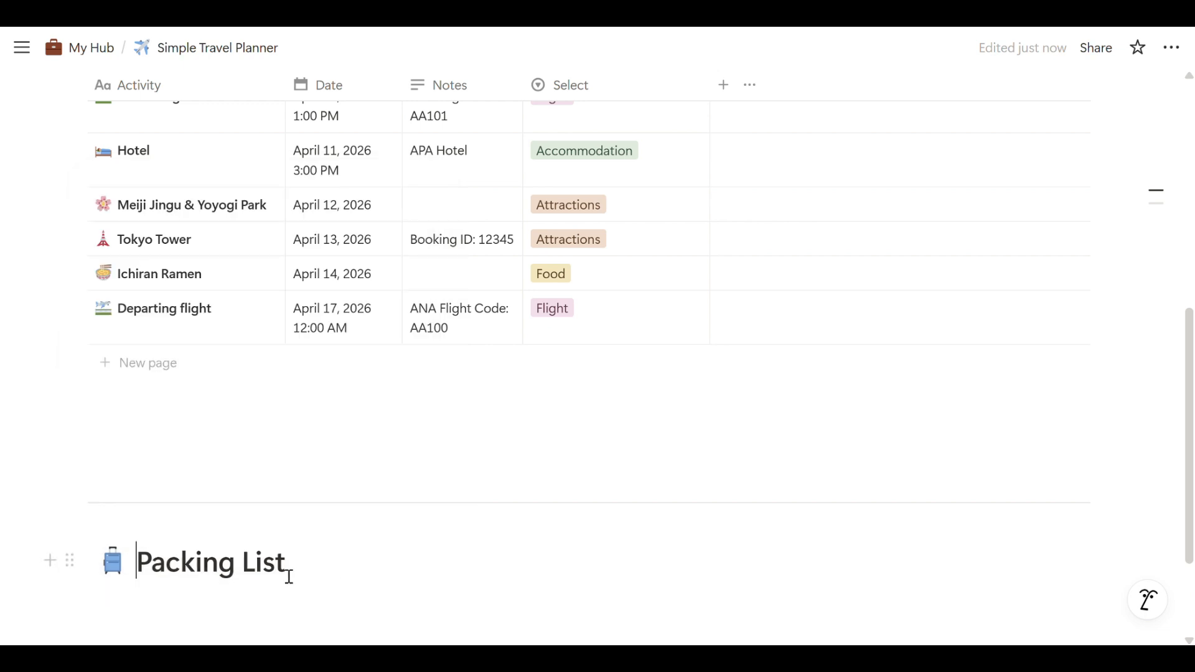
- Give the Packing List heading a blue background colour
left_click(70, 560)
mouse_move(178, 379)
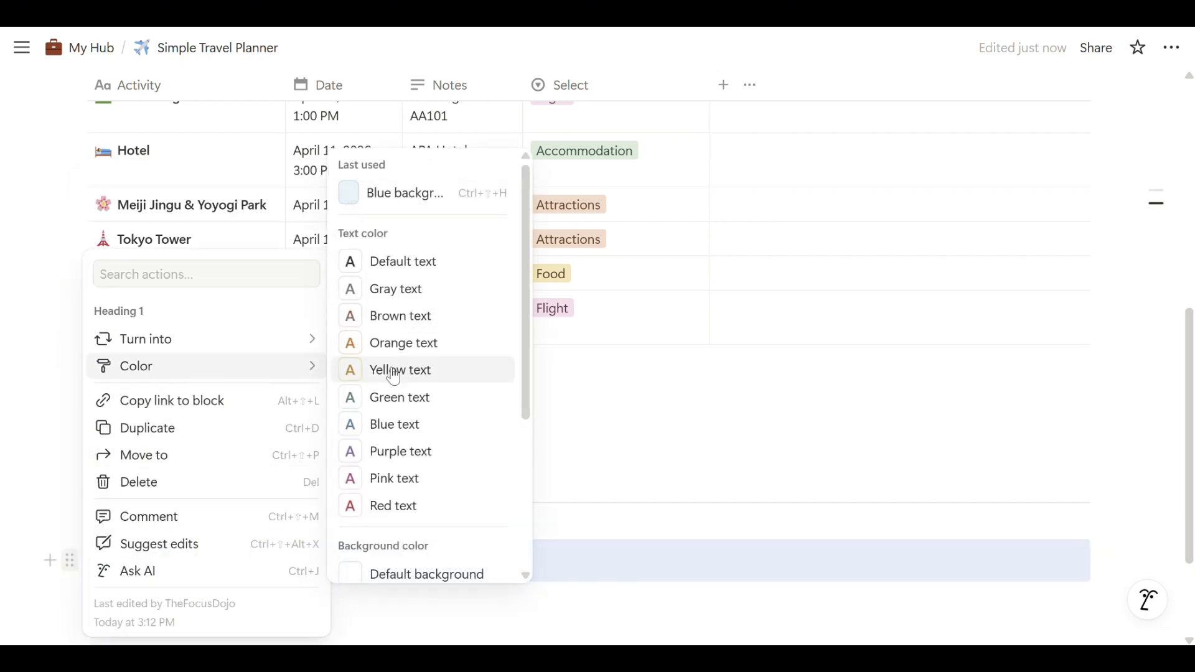
scroll(469, 465, "down", 3)
left_click(480, 549)
left_click(431, 598)
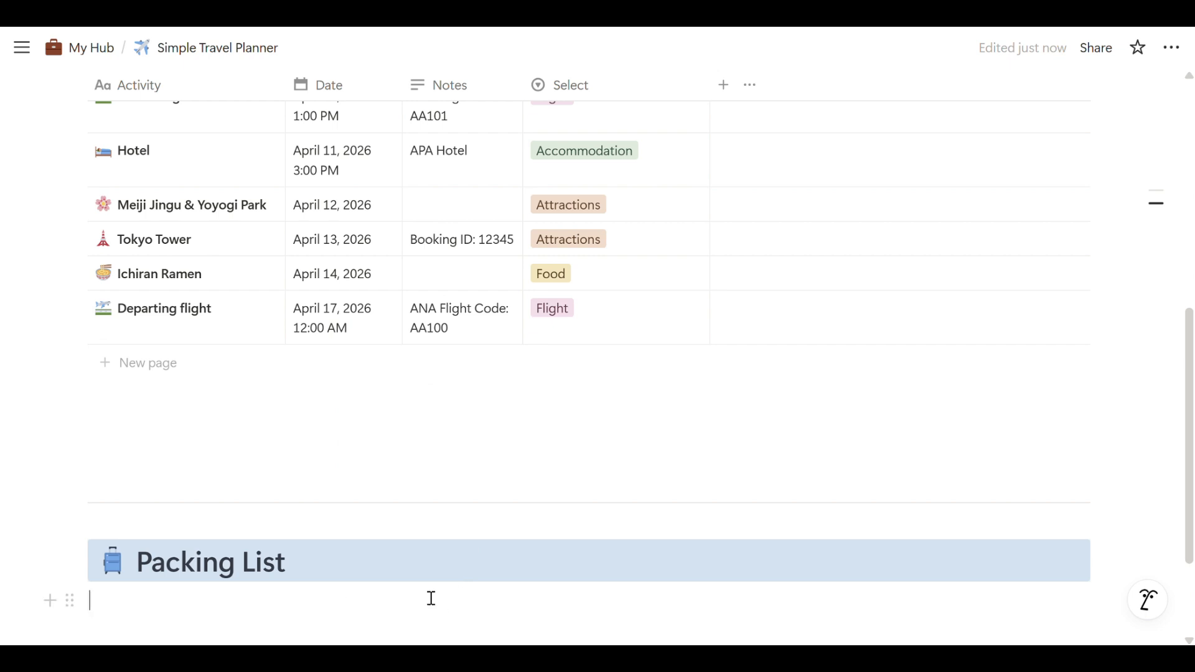
- Create a to-do list under the Packing List heading with the items "Passport" and "Flight Ticket"
scroll(441, 504, "down", 3)
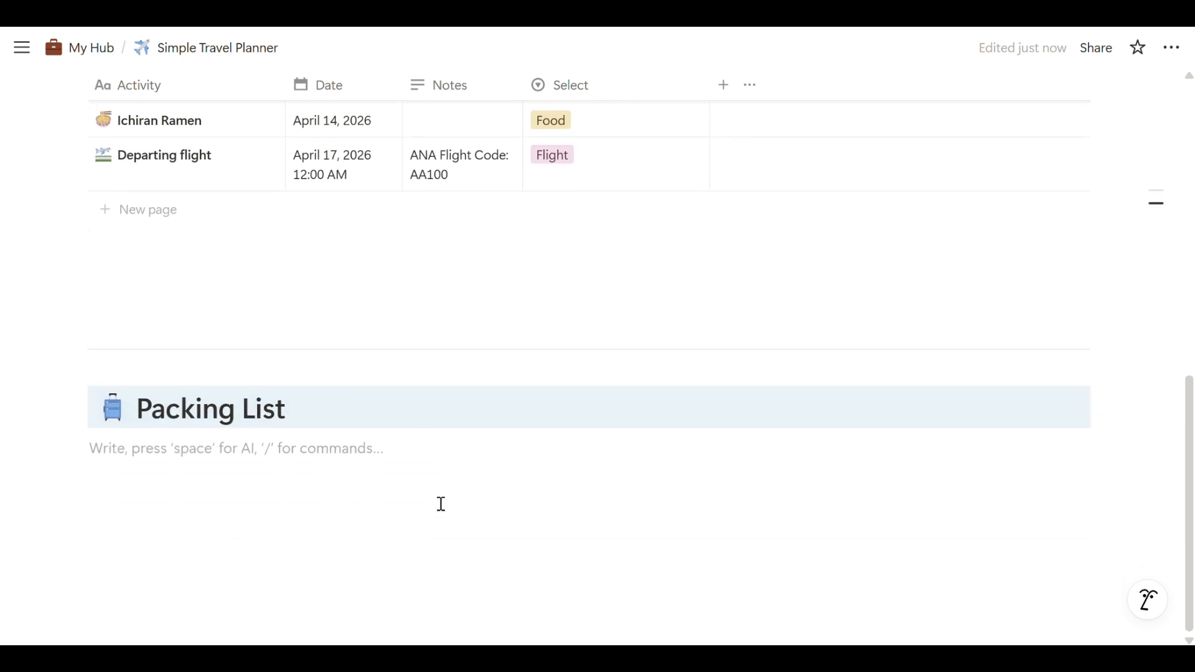
type("[")
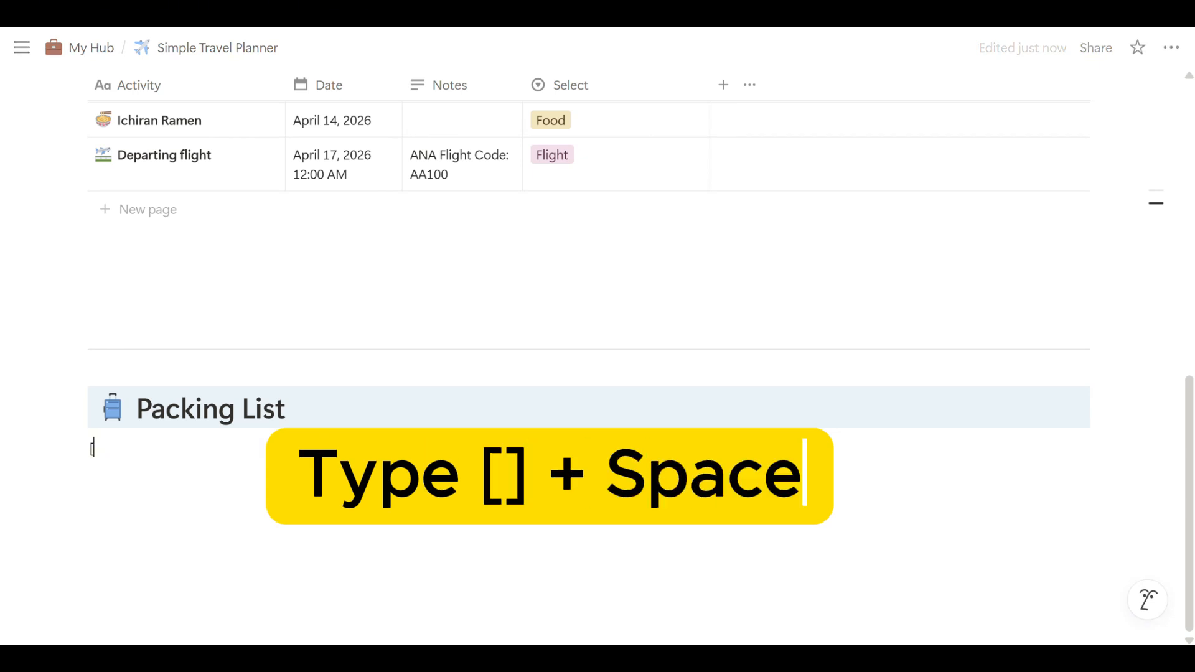
type("] ")
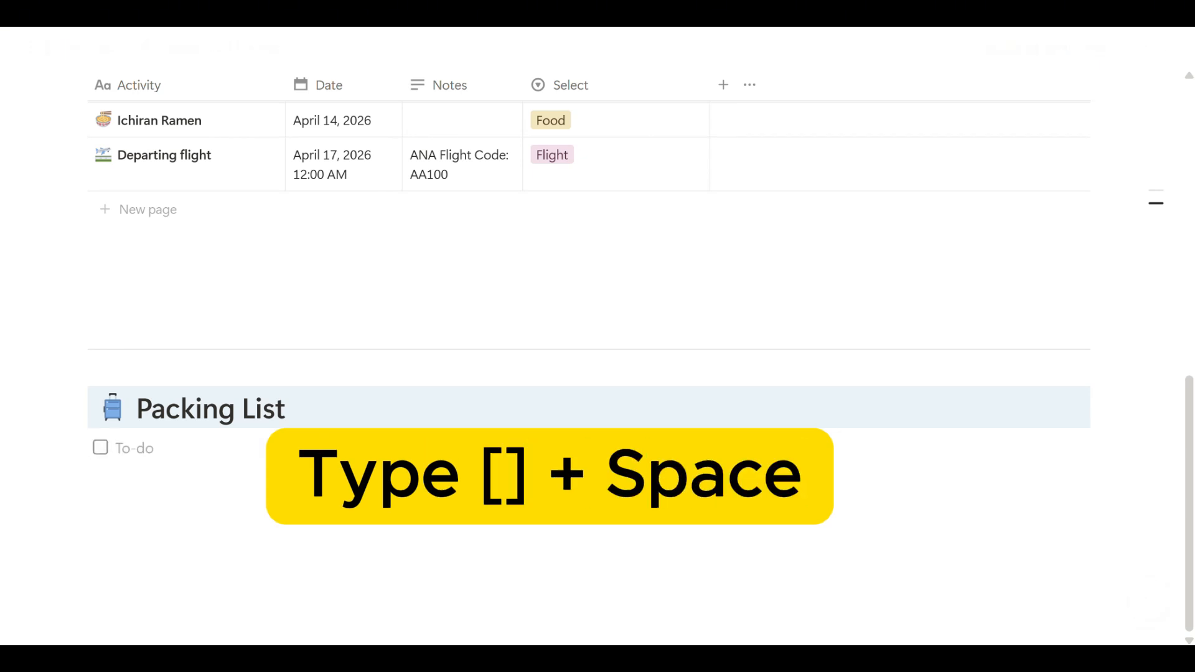
type("Passport")
key("Return")
type("Fl")
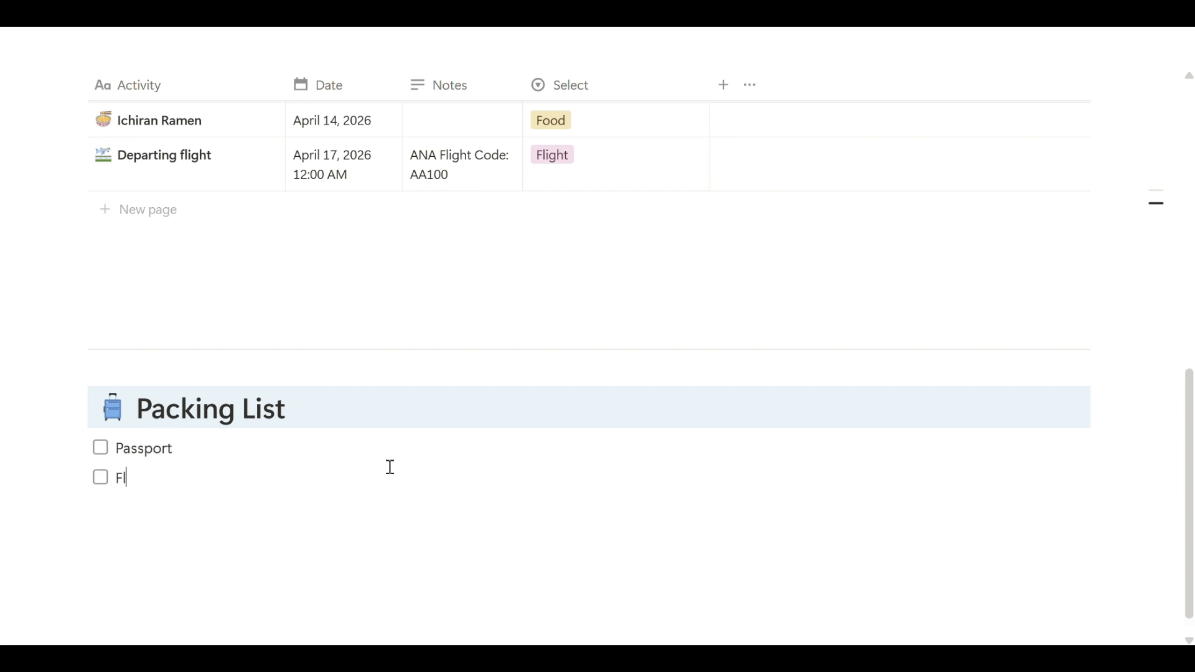
type("ight Ticket")
key("Return")
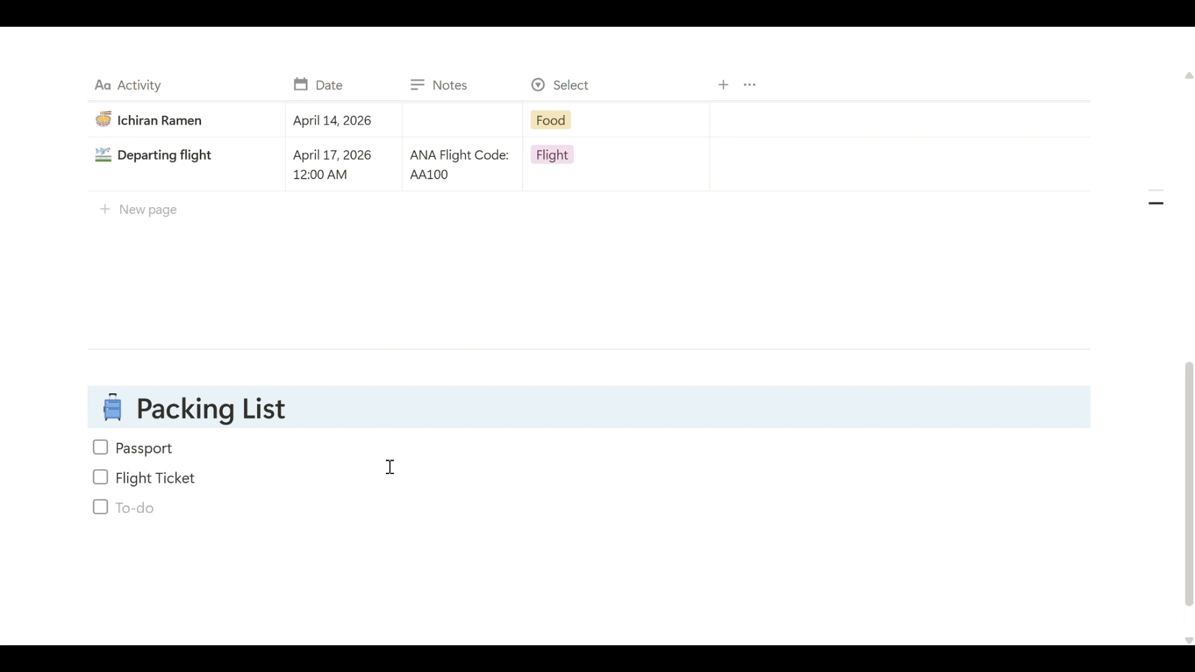
key("Return")
- Add a toggle list named "Travel Documents" below the to-do items, leaving a blank line between them
key("Return")
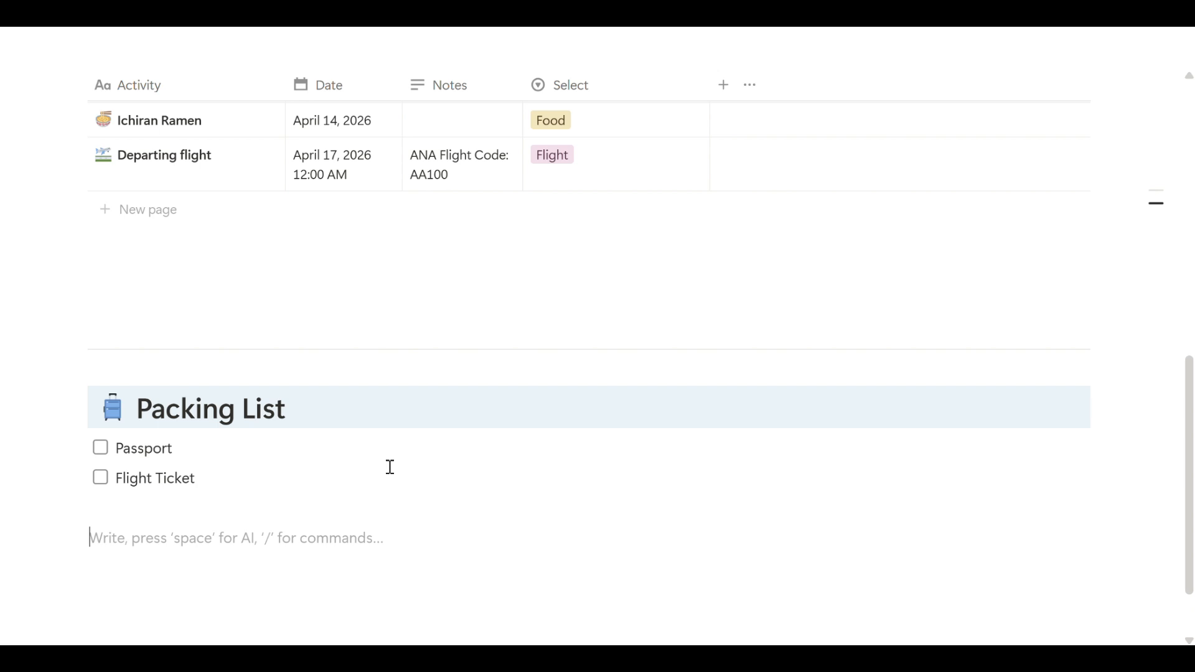
type(">")
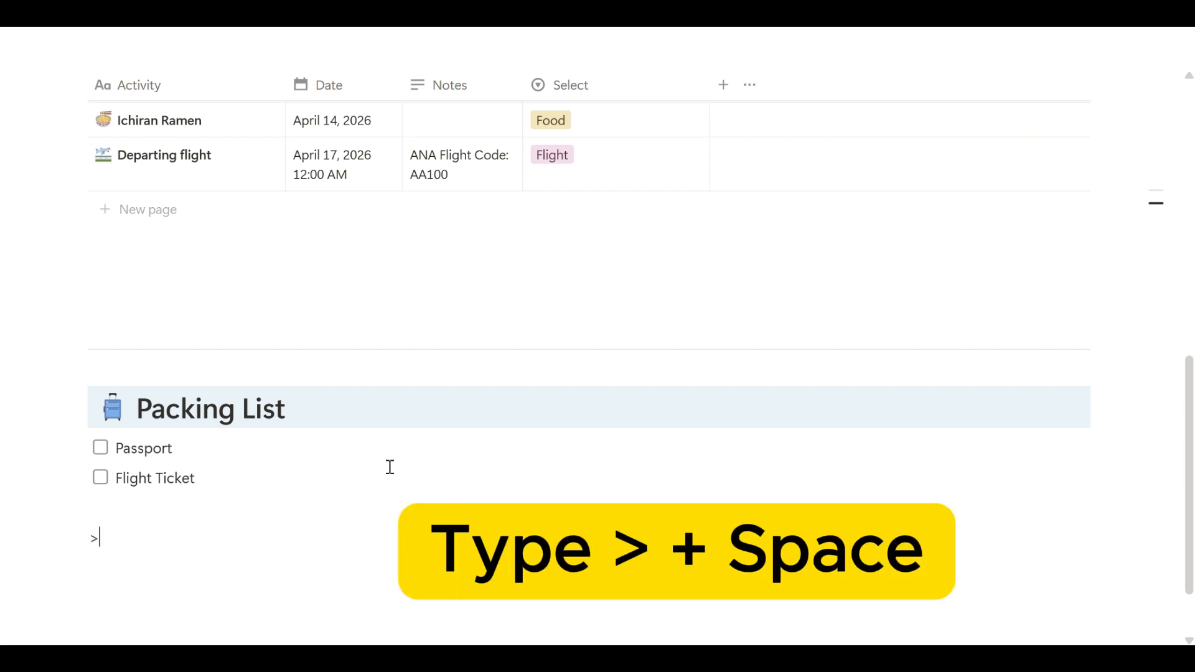
type(" T")
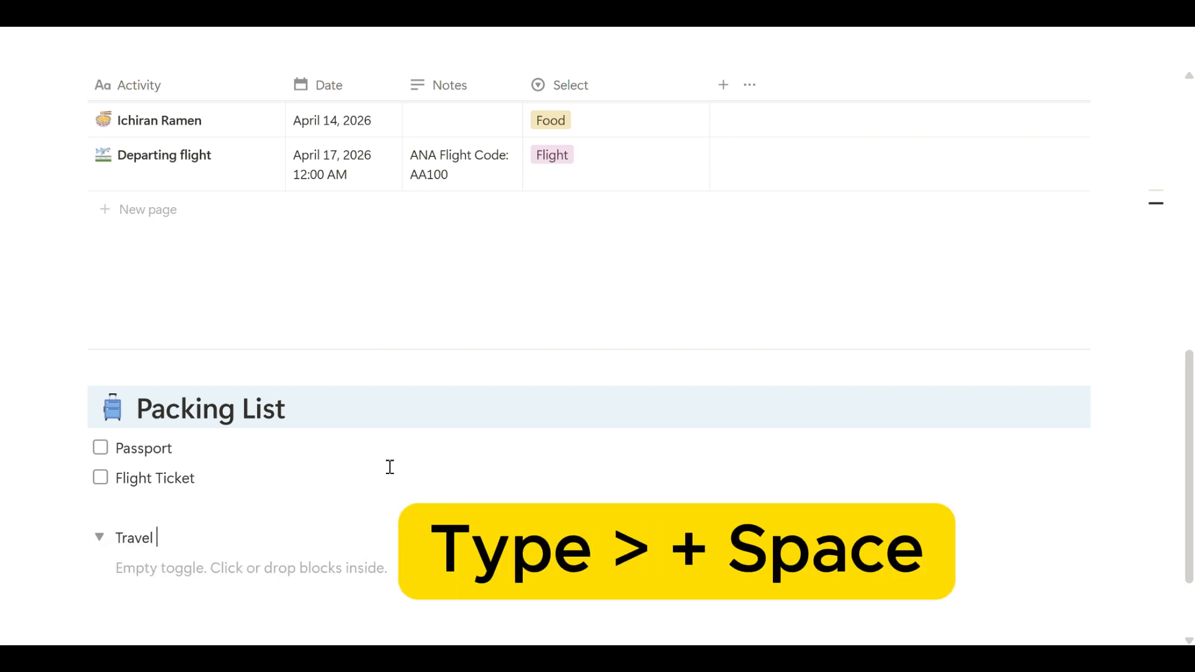
type("ravel Documents")
key("Return")
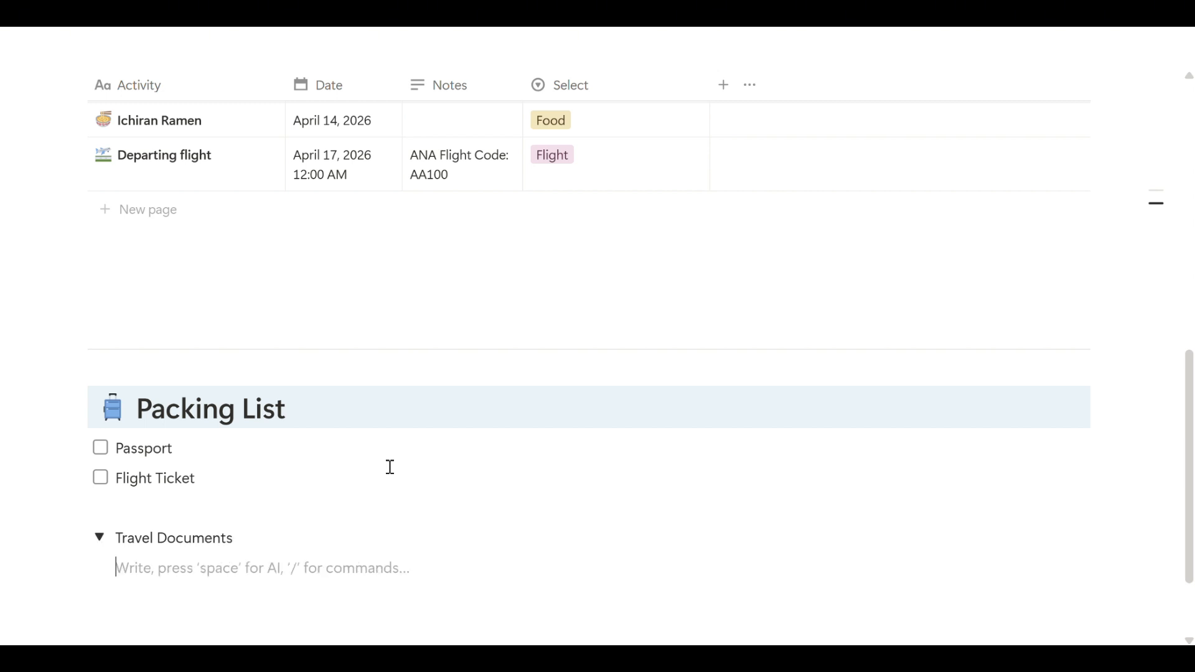
- Add three more top-level toggle lists named "Clothing", "Toiletries" and "Electronics" below Travel Documents
key("shift+Tab")
type("> Cl")
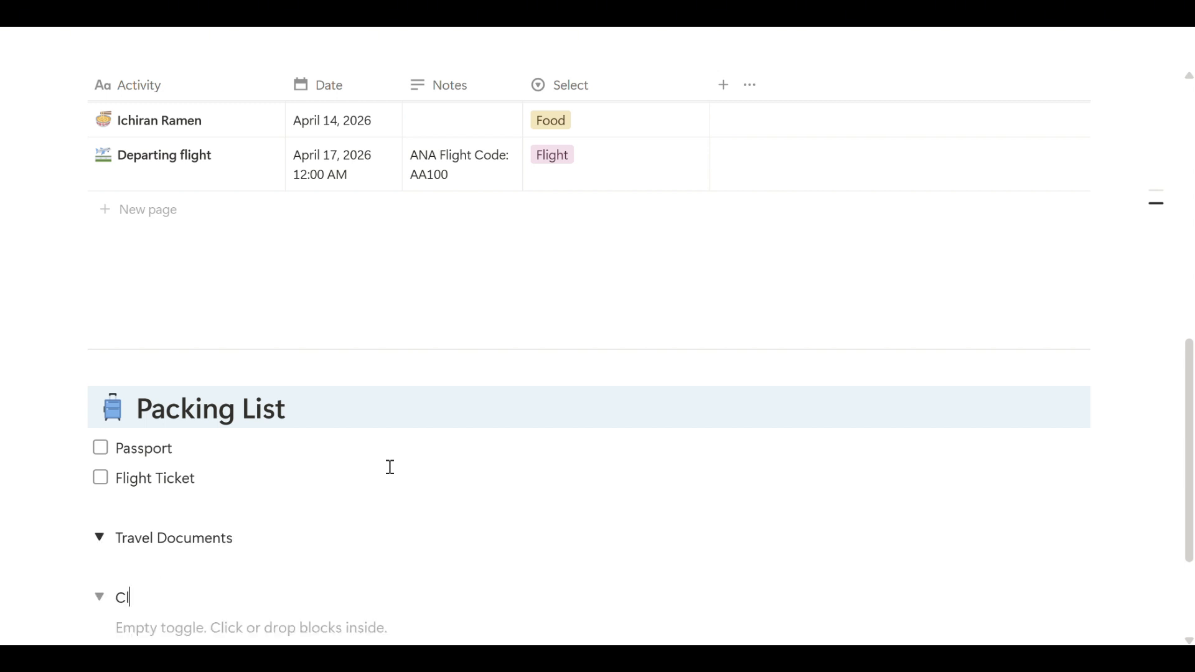
type("othing")
key("Return")
key("shift+Tab")
type("> Toiletries")
key("Return")
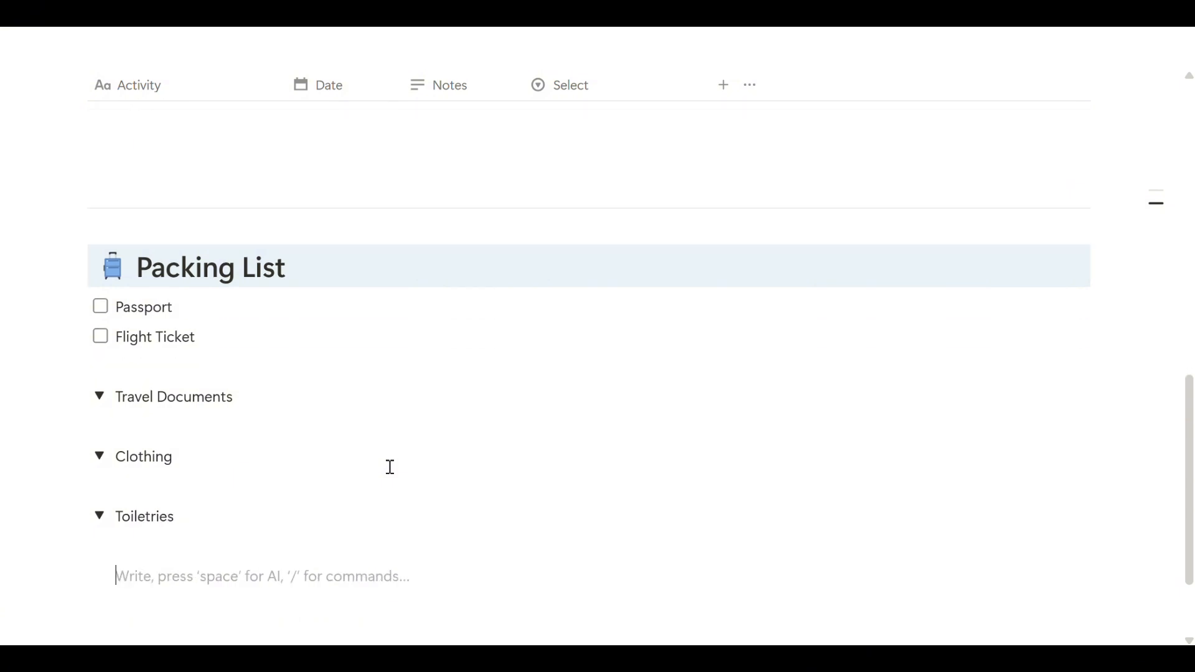
key("shift+Tab")
type("> Electronics")
key("Return")
- Move the Passport and Flight Ticket to-dos into the Travel Documents toggle and add a "Hotel Confirmation" to-do beneath them
left_click_drag(156, 339, 122, 386)
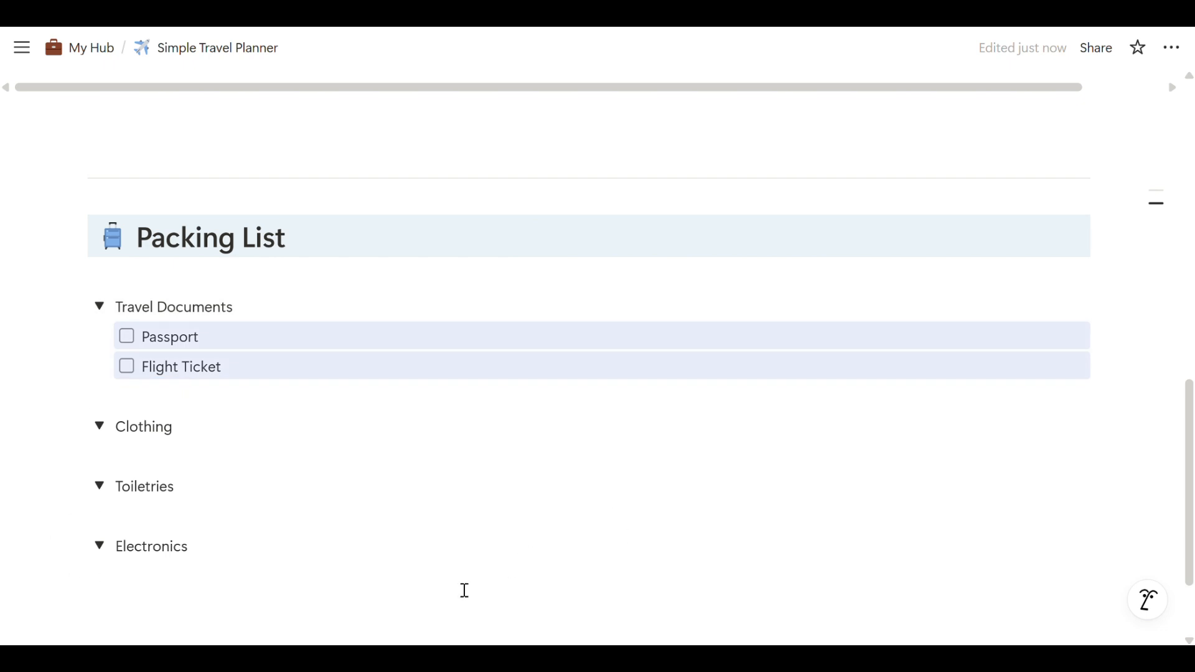
left_click(264, 373)
key("Return")
type("Hotel")
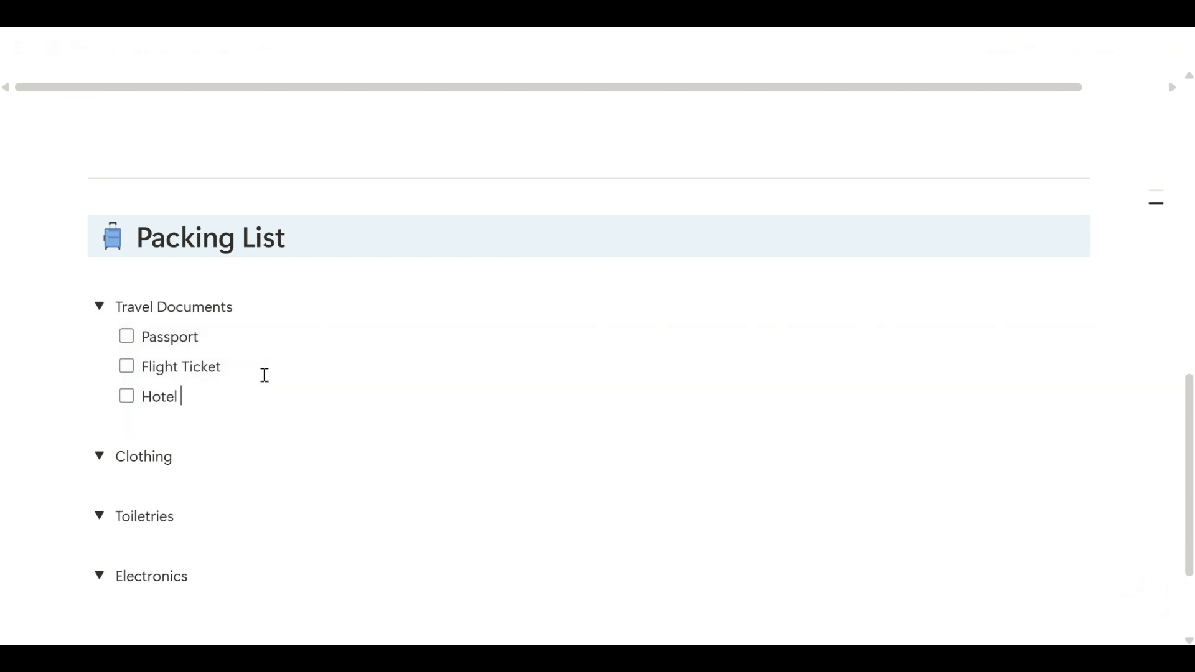
type(" Confirmation")
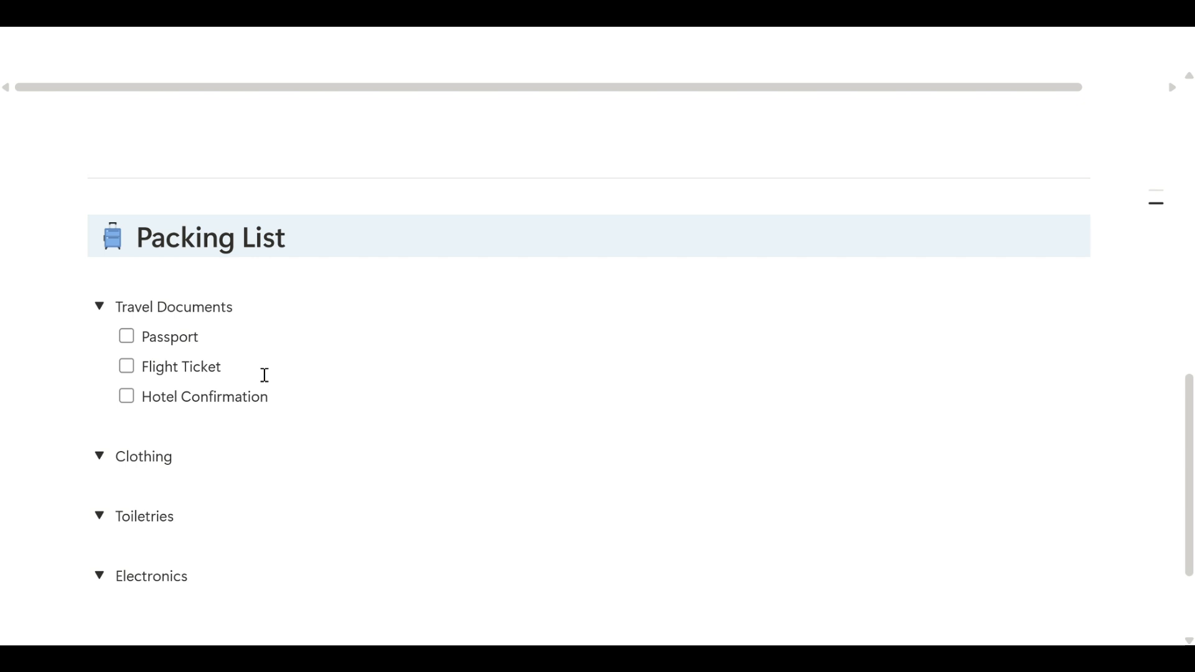
key("Return")
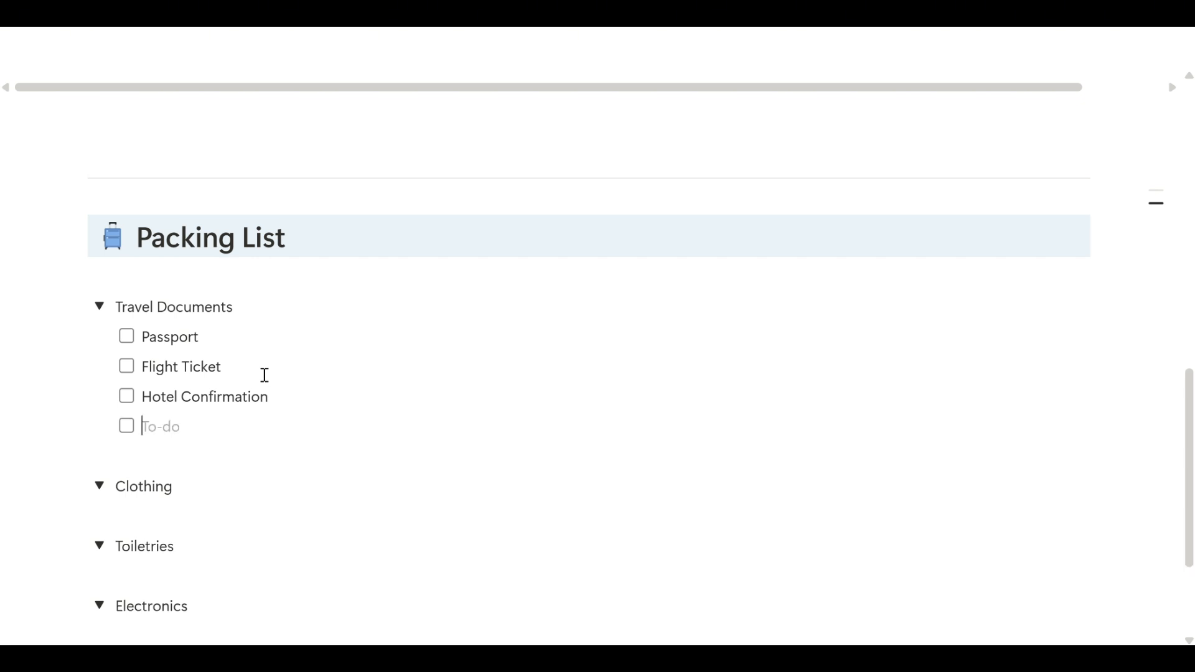
- Add an "Attraction Confirmation" to-do, check off all four Travel Documents items and collapse the Travel Documents toggle
type("Attraction Confirmation")
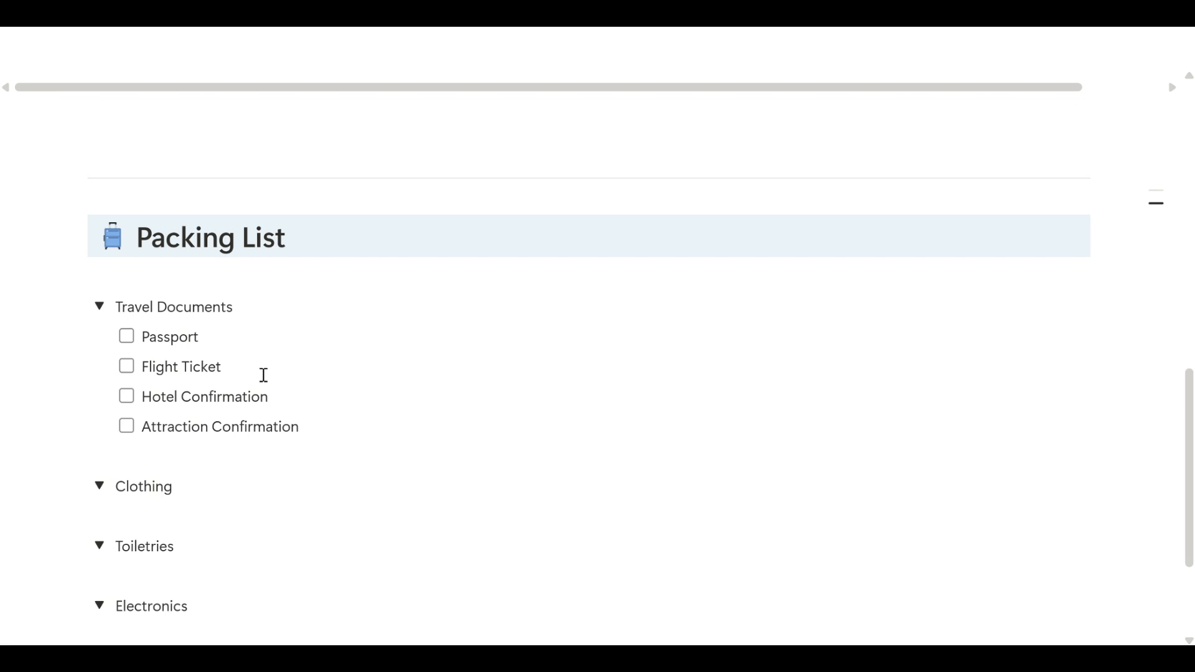
left_click(126, 336)
left_click(126, 367)
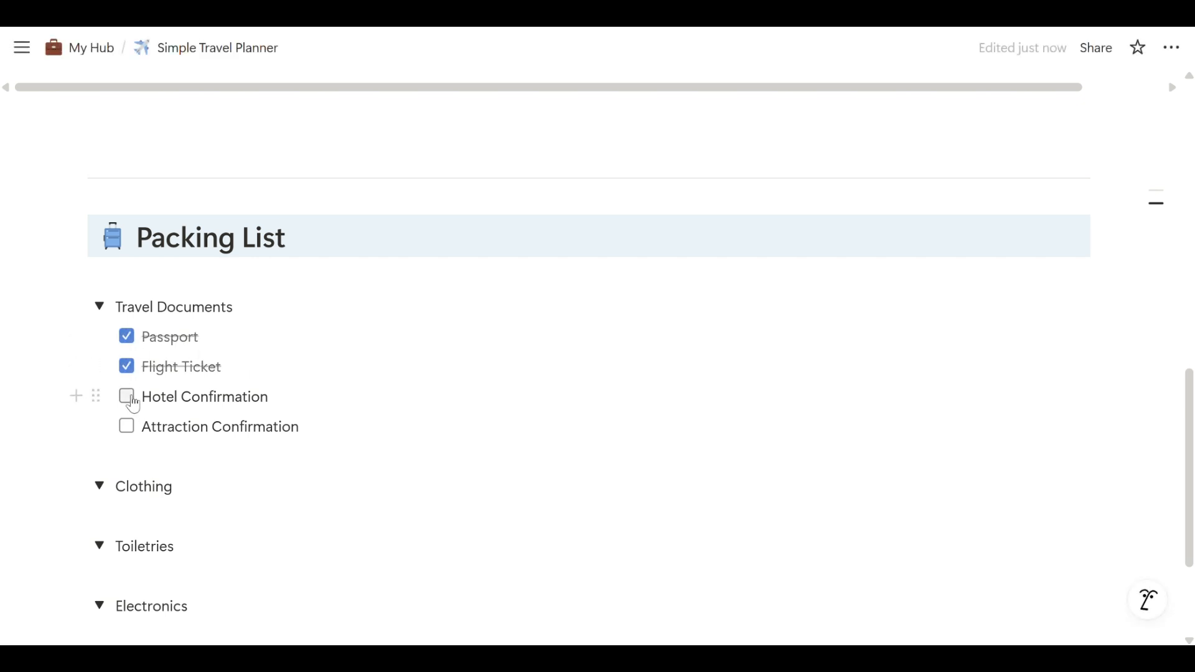
left_click(129, 399)
left_click(128, 428)
left_click(100, 307)
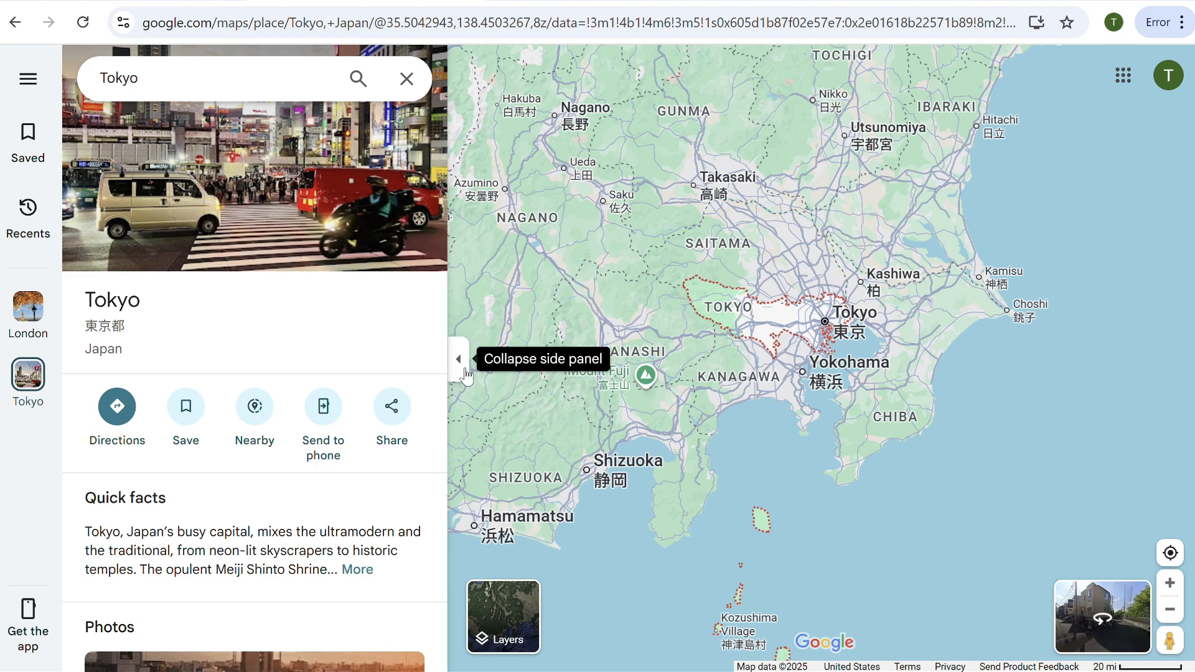
- In Google Maps, zoom the Tokyo map in to the city center around Chiyoda City and copy its link
left_click(459, 367)
mouse_move(852, 347)
scroll(852, 346, "up", 5)
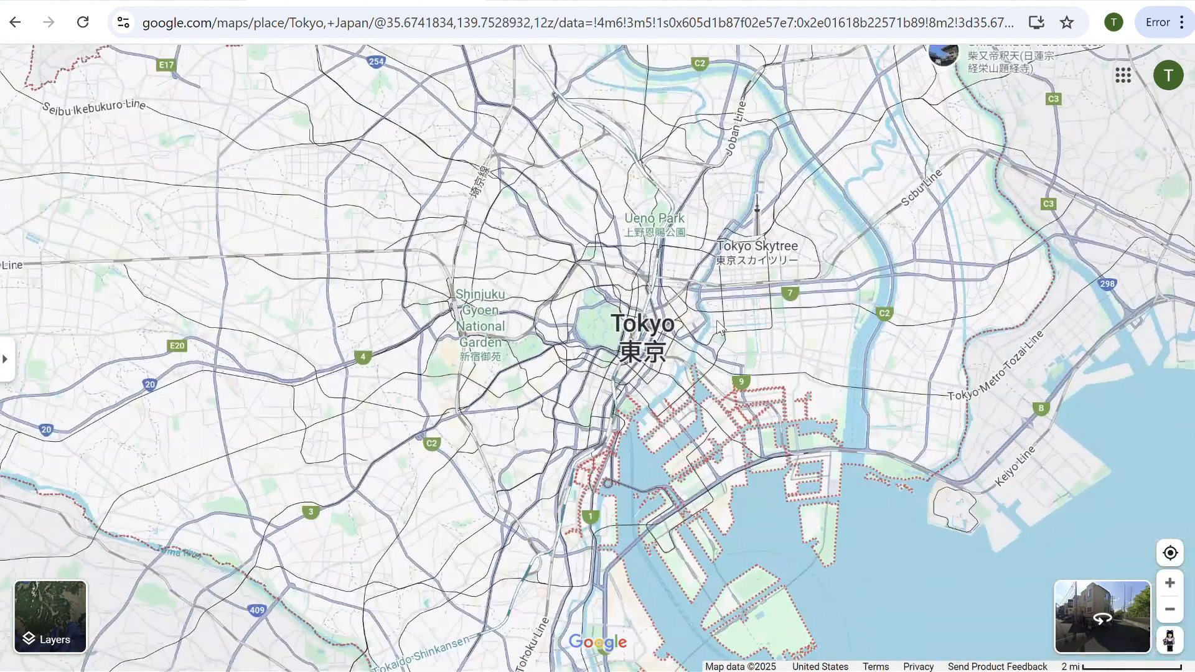
left_click_drag(718, 324, 736, 419)
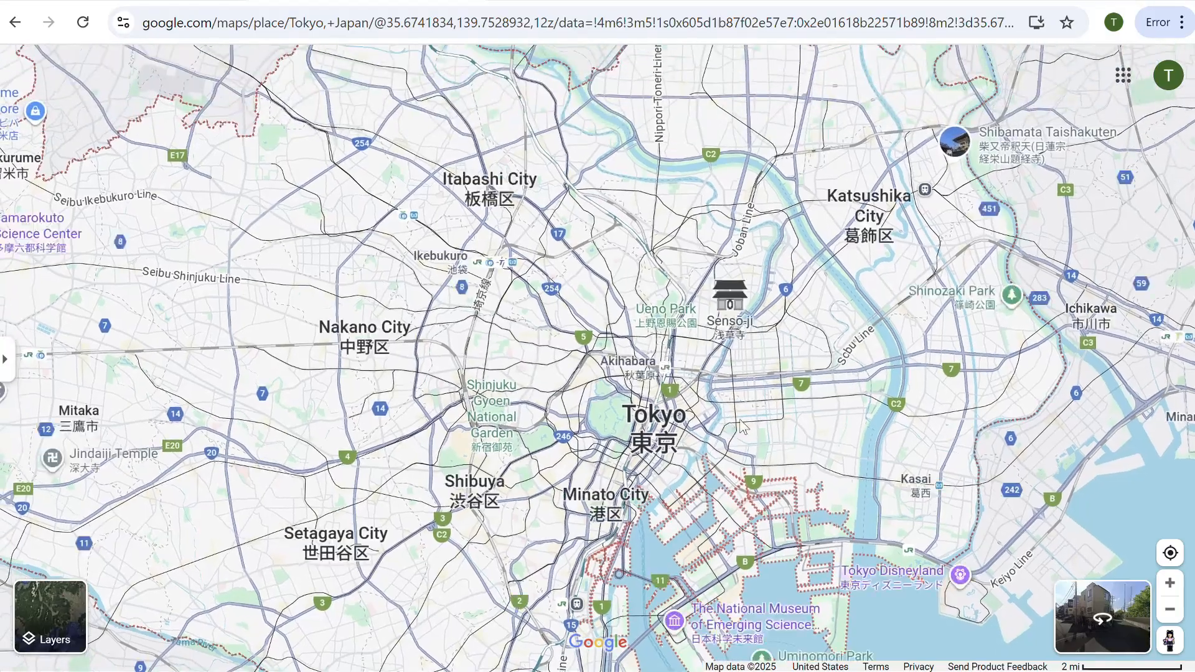
scroll(737, 419, "up", 4)
left_click_drag(651, 401, 971, 398)
scroll(664, 346, "down", 1)
scroll(713, 373, "down", 2)
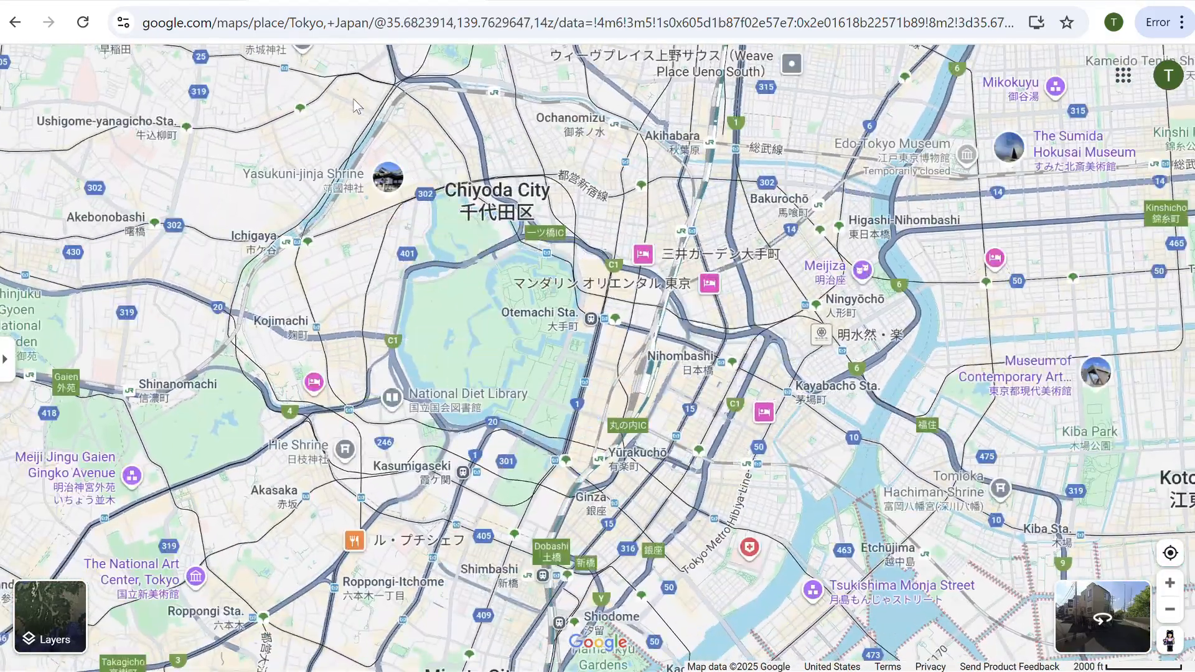
left_click(344, 23)
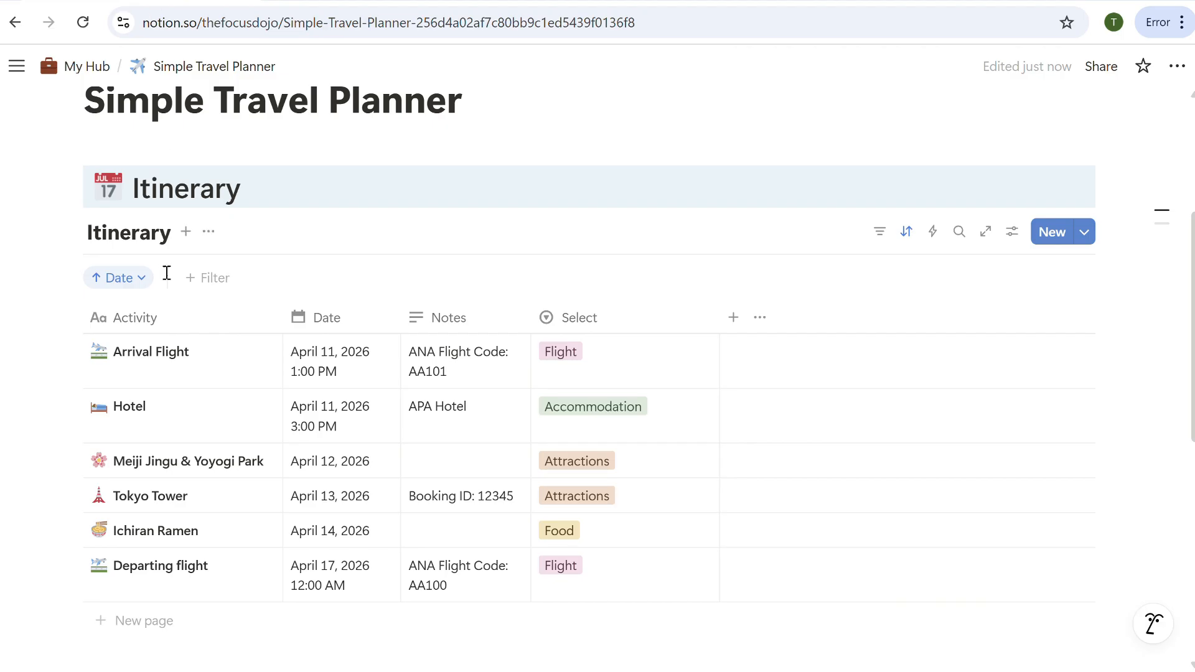
- Back in Notion, embed the copied Tokyo link as a Google Maps block in the empty line below the Itinerary database
scroll(139, 519, "down", 3)
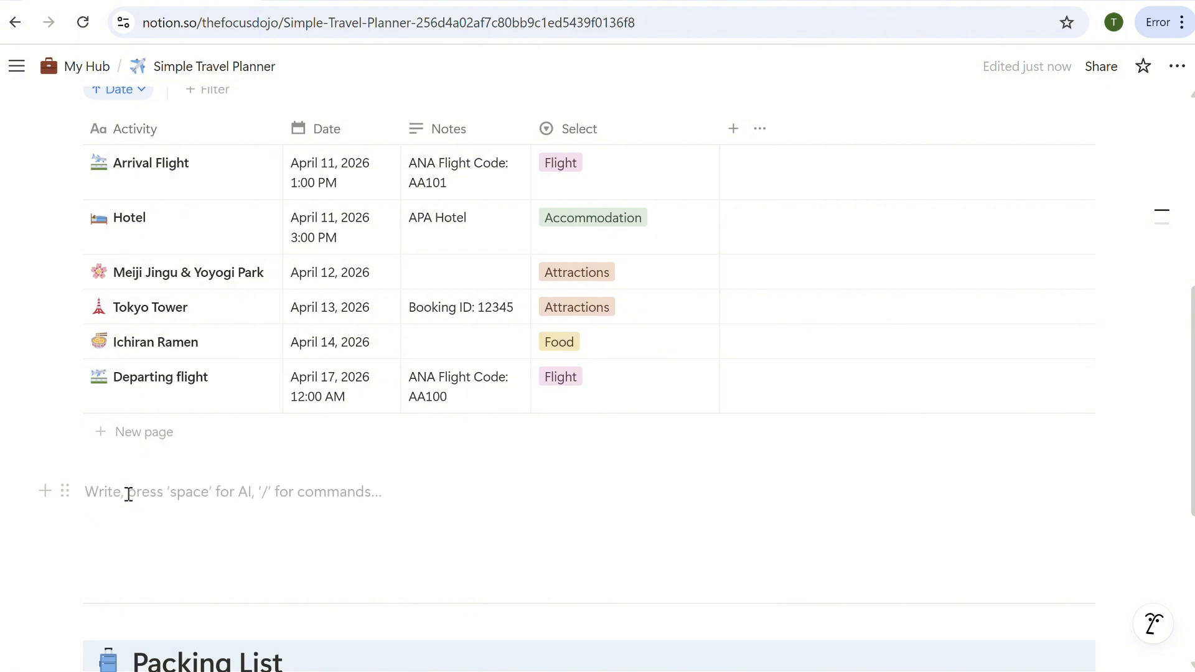
type("https://www.google.com/maps/place/Tokyo,+Japan/@35.6823914,139.7629647,14z/data=!4m6!3m5!1s0x605d1b87f02e57e7:0x2e01618b22571b89!8m2!3d35.6764225!4d139.650027!16zL20vMDdkZms?hl=en-US&entry=ttu&g_ep=EgoyMDI1MDgxOC4wIKXMDSoASAFQAw%3D%3D")
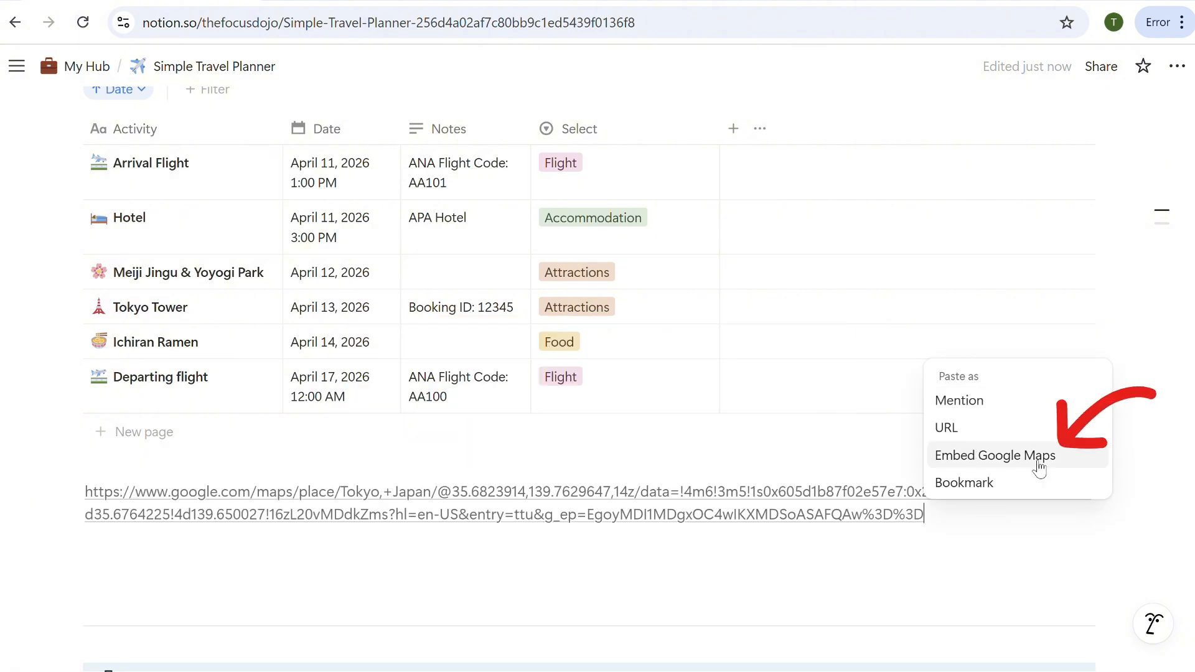
left_click(1040, 468)
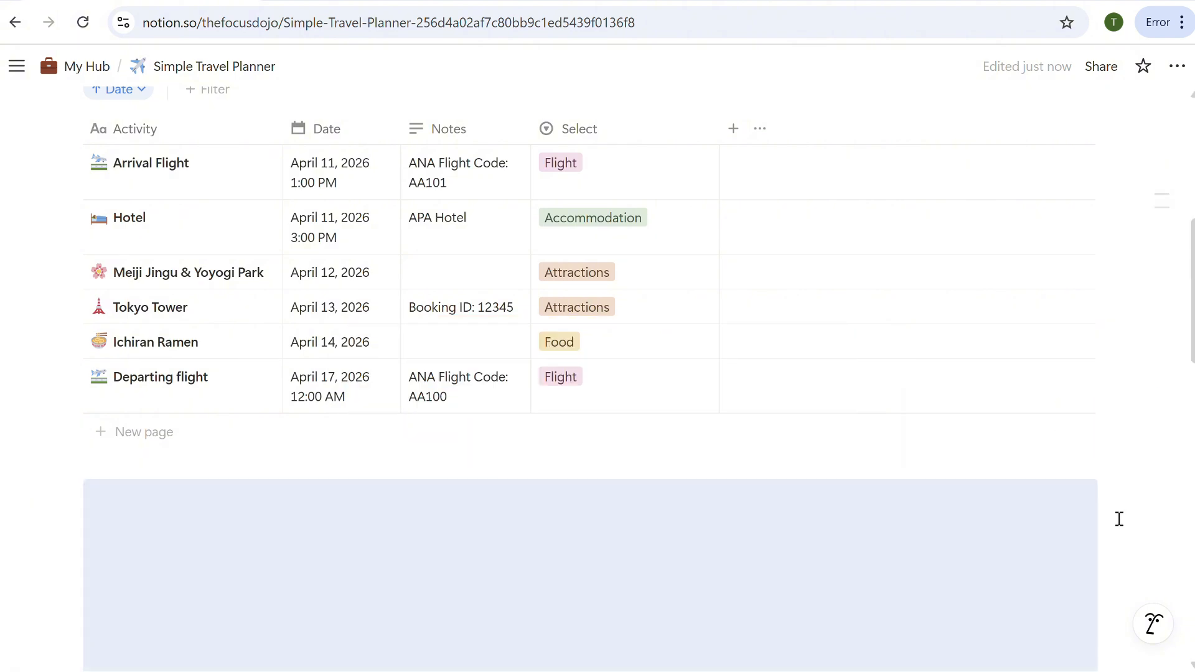
scroll(1125, 514, "down", 8)
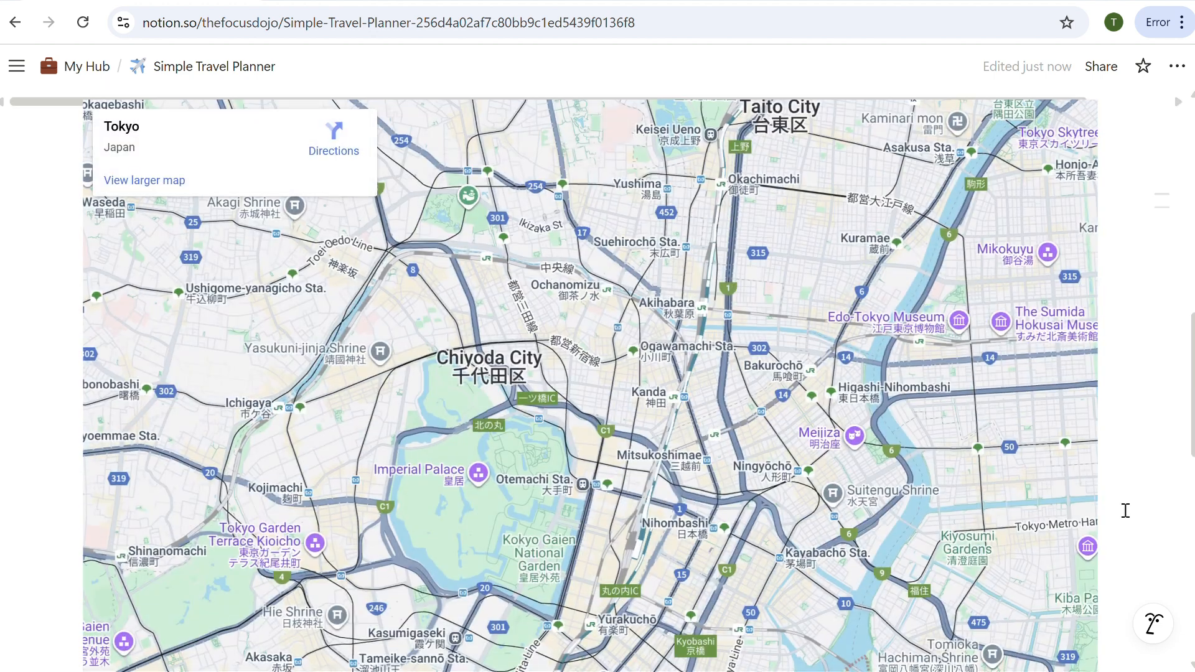
scroll(1126, 510, "down", 4)
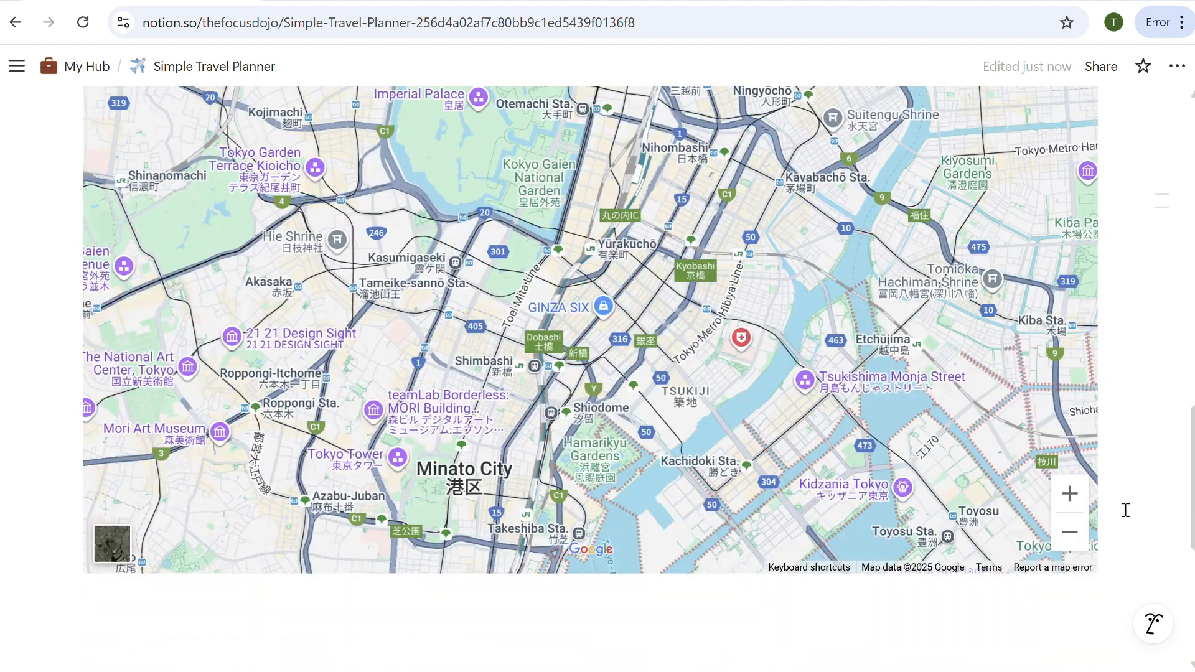
scroll(1125, 508, "up", 12)
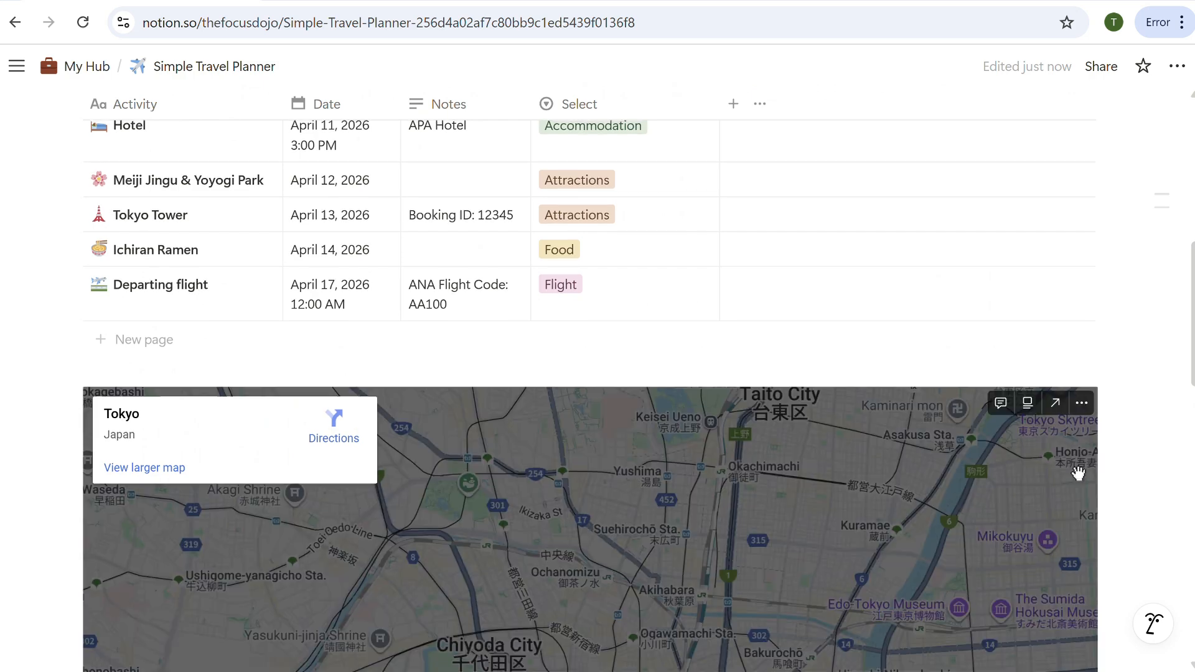
- Move the Itinerary heading and its database together into a column to the right of the embedded map
scroll(1078, 473, "up", 2)
left_click_drag(1119, 443, 72, 167)
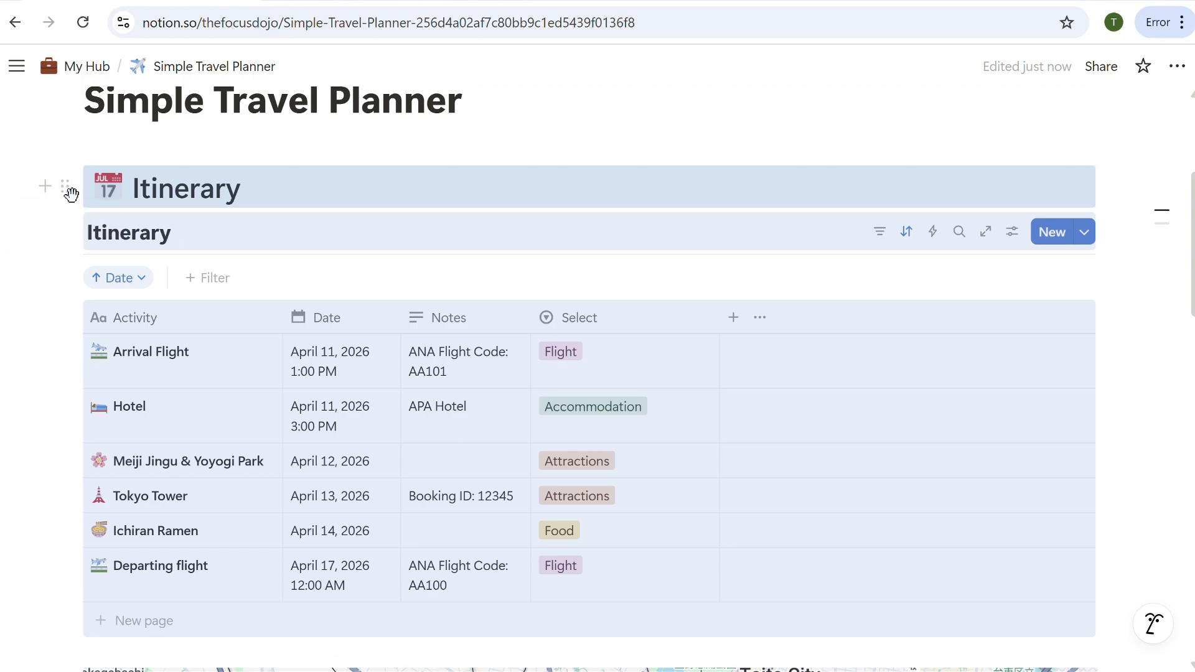
left_click_drag(70, 193, 1113, 330)
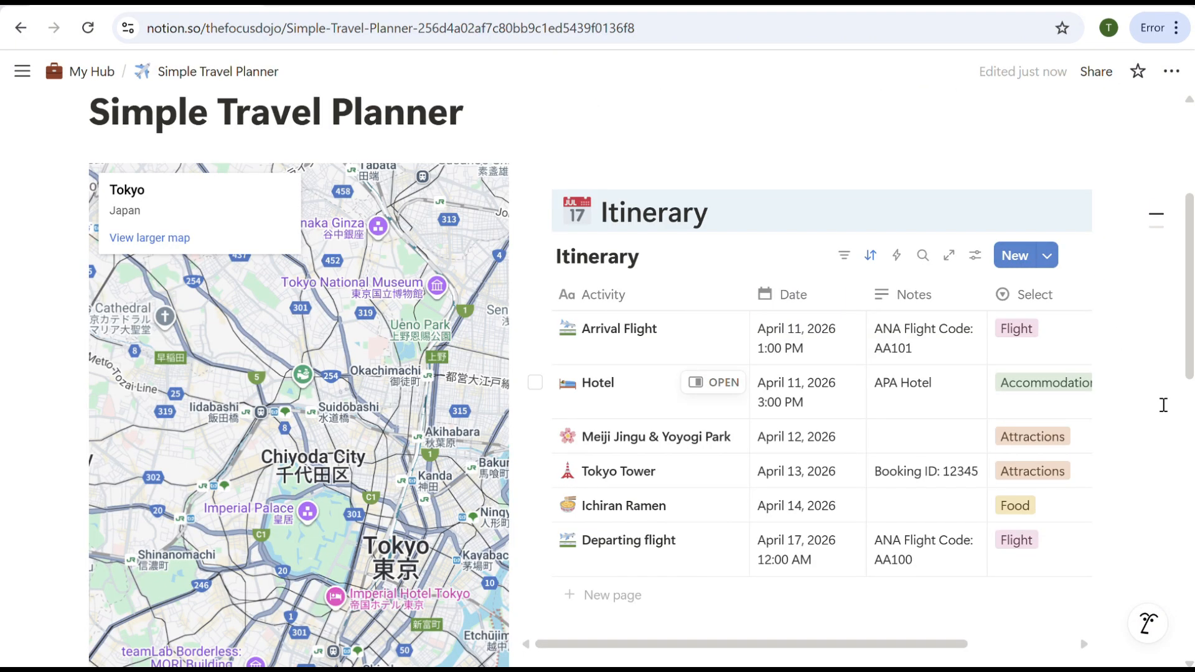
- Try out zooming the embedded Tokyo map in and back out
scroll(429, 349, "down", 3)
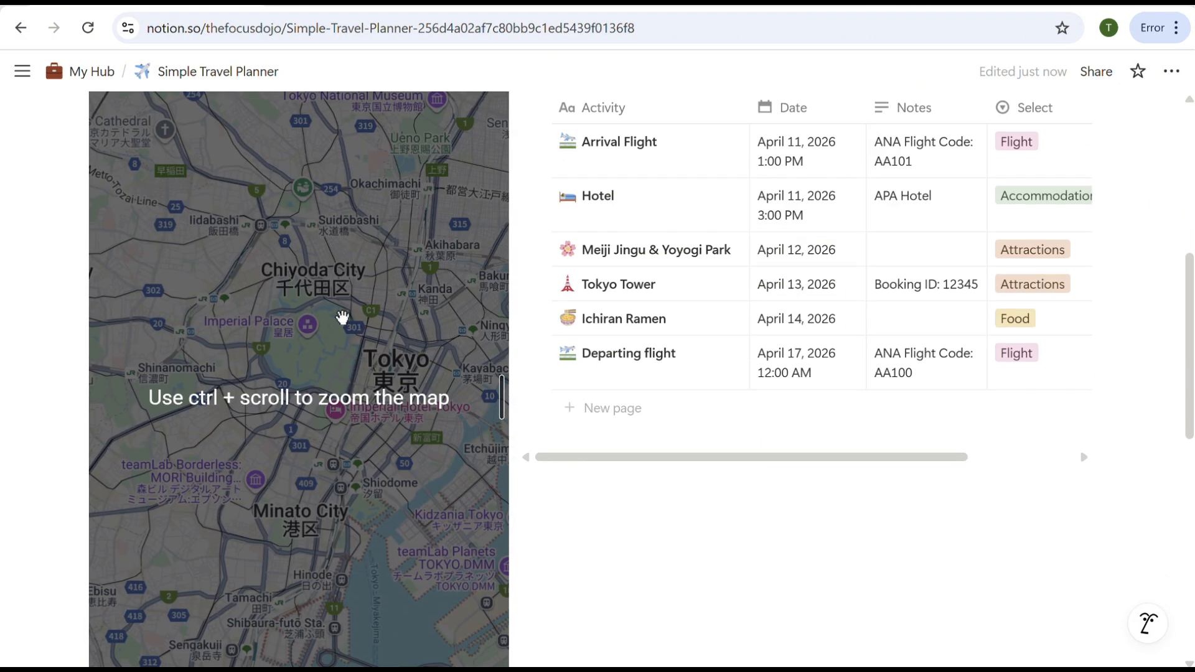
scroll(341, 318, "up", 3, "ctrl")
scroll(342, 317, "down", 4, "ctrl")
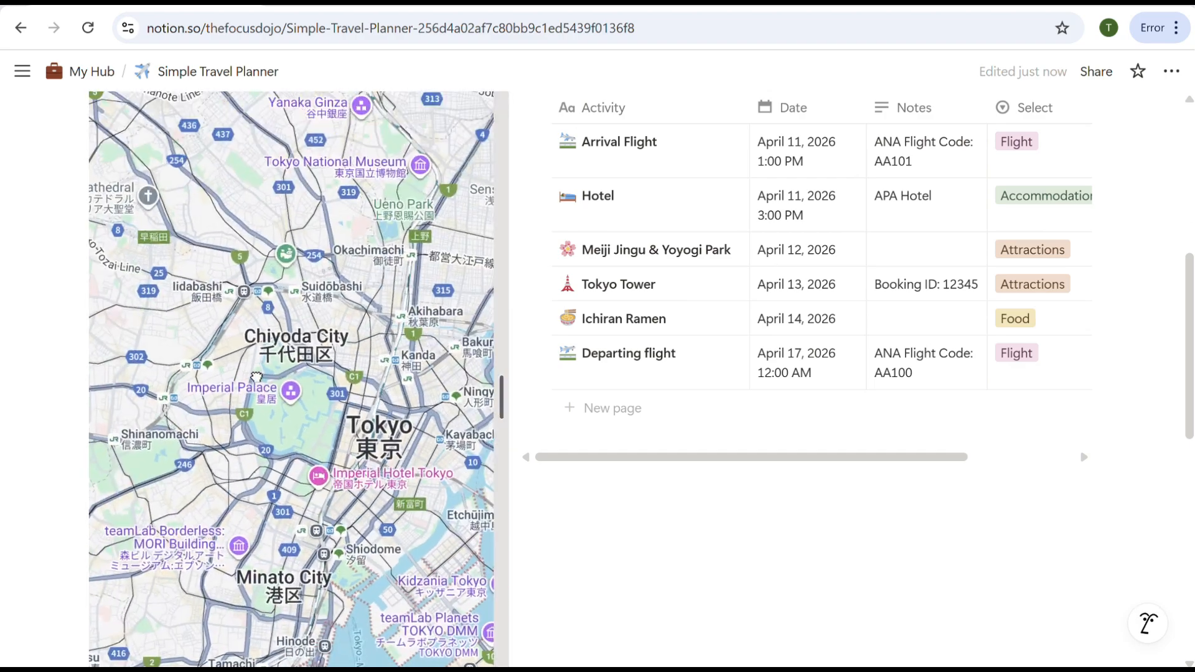
scroll(209, 431, "up", 3)
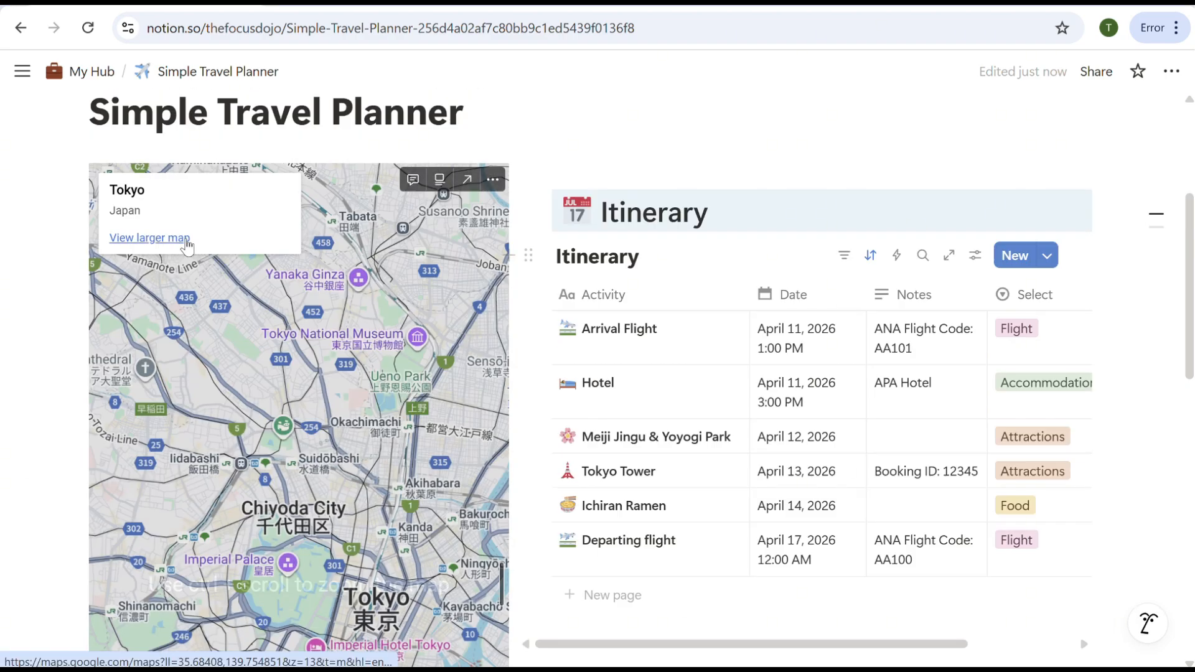
- Open the embedded map in Google Maps, find London, UK, frame central London and copy the link of that view
left_click(155, 238)
left_click(465, 367)
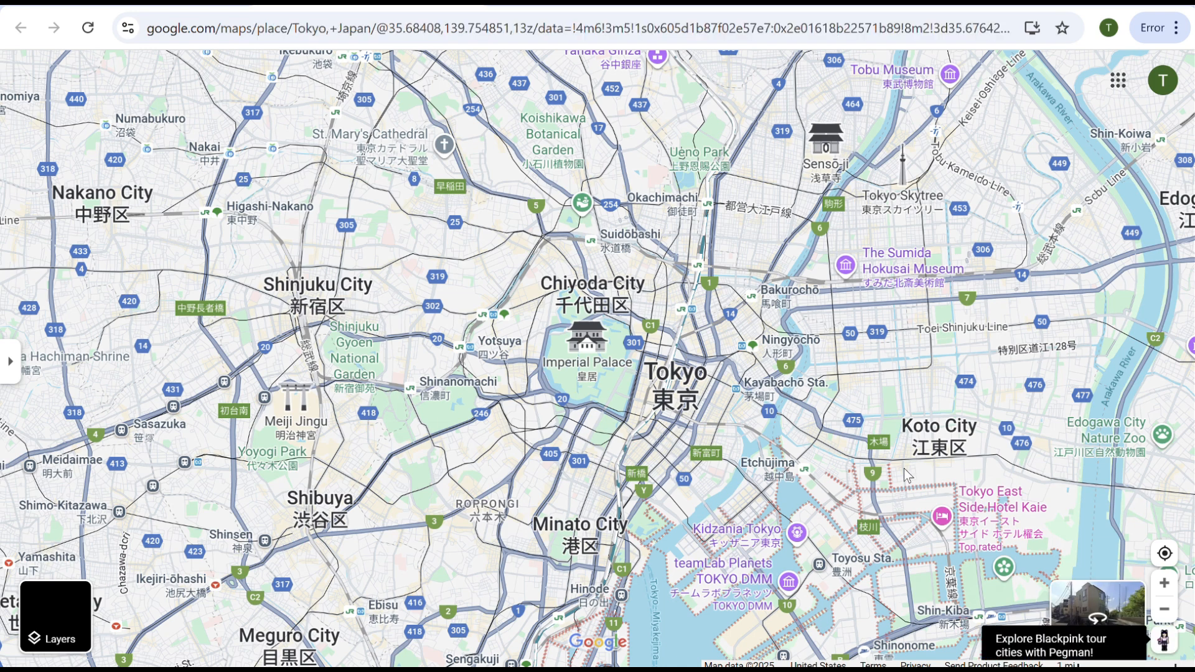
left_click(246, 93)
type("London")
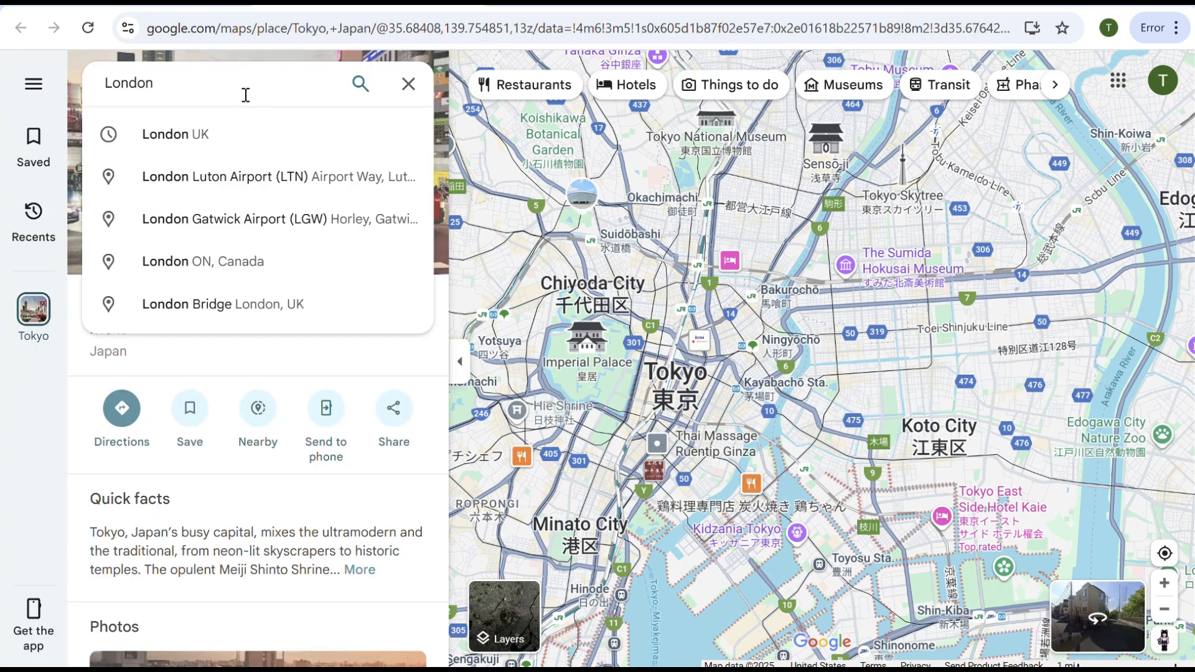
left_click(235, 134)
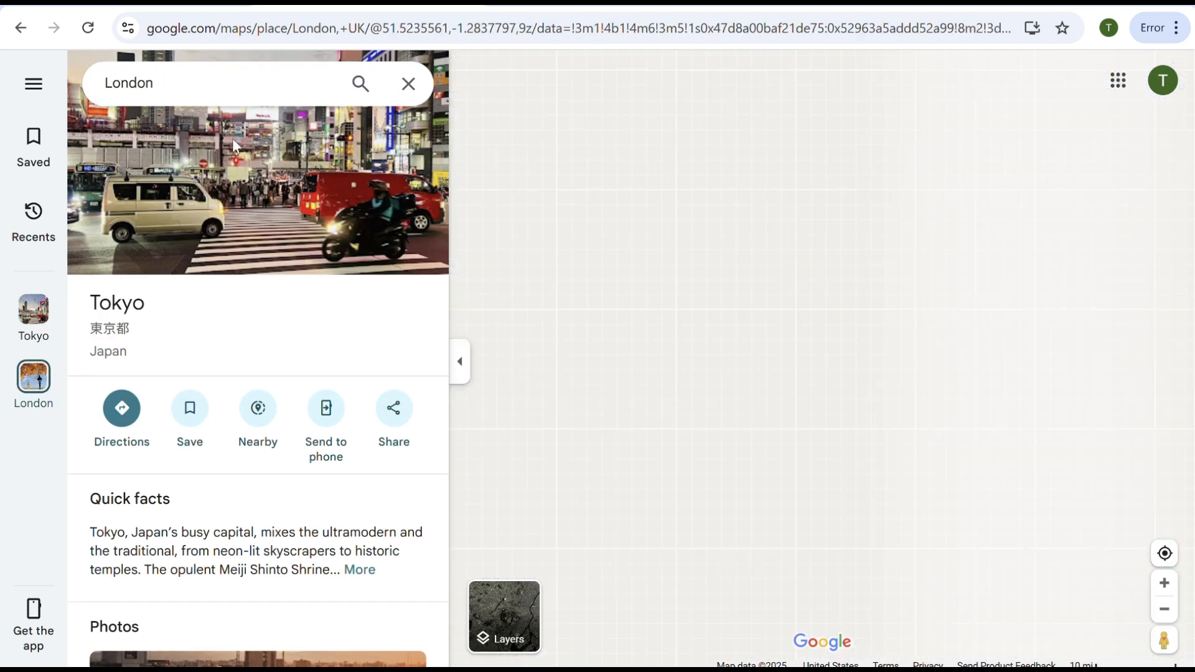
left_click(464, 372)
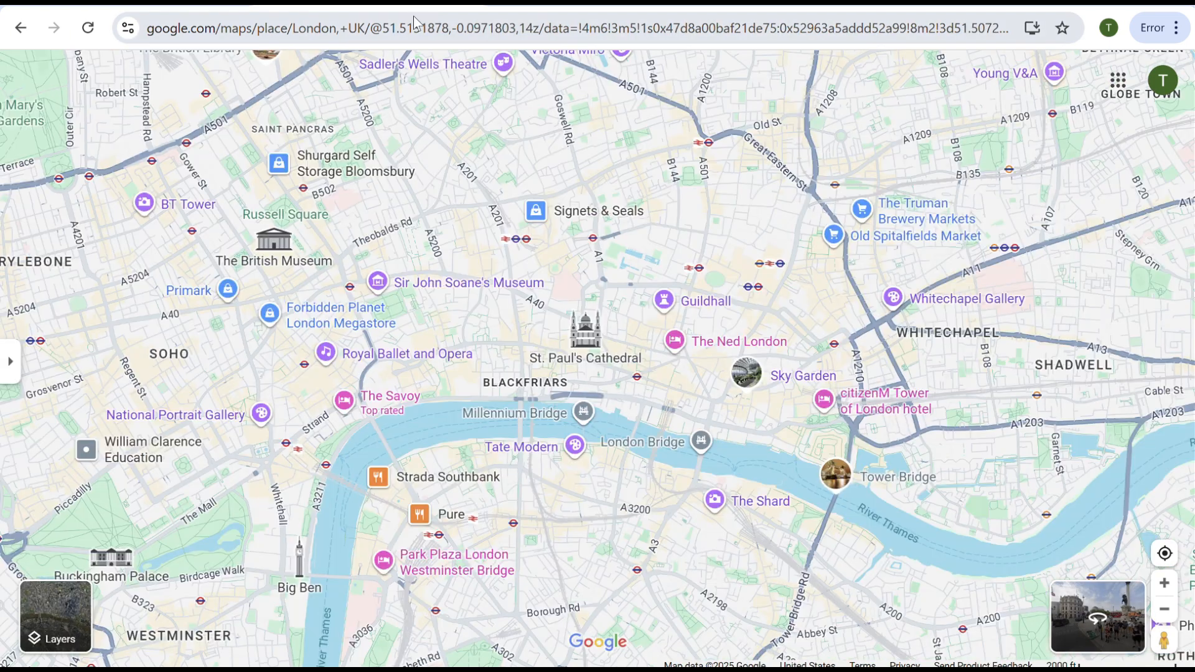
left_click(414, 25)
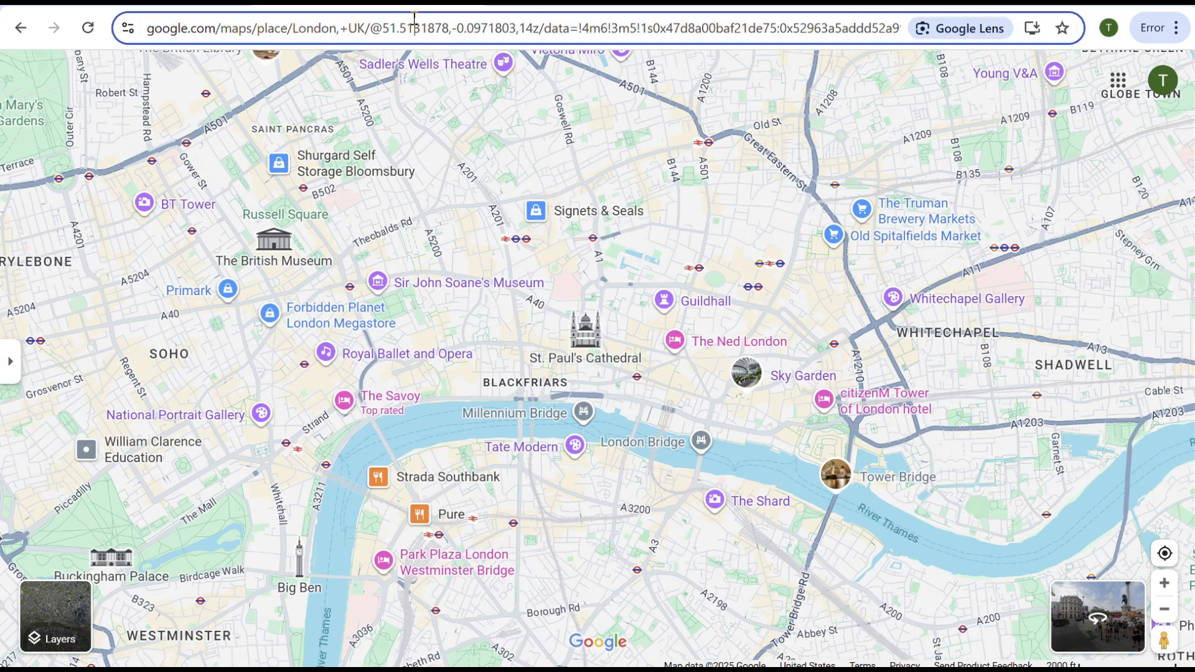
key("ctrl+a")
- Back in Notion, replace the embedded Tokyo map with the copied London map link
left_click(149, 3)
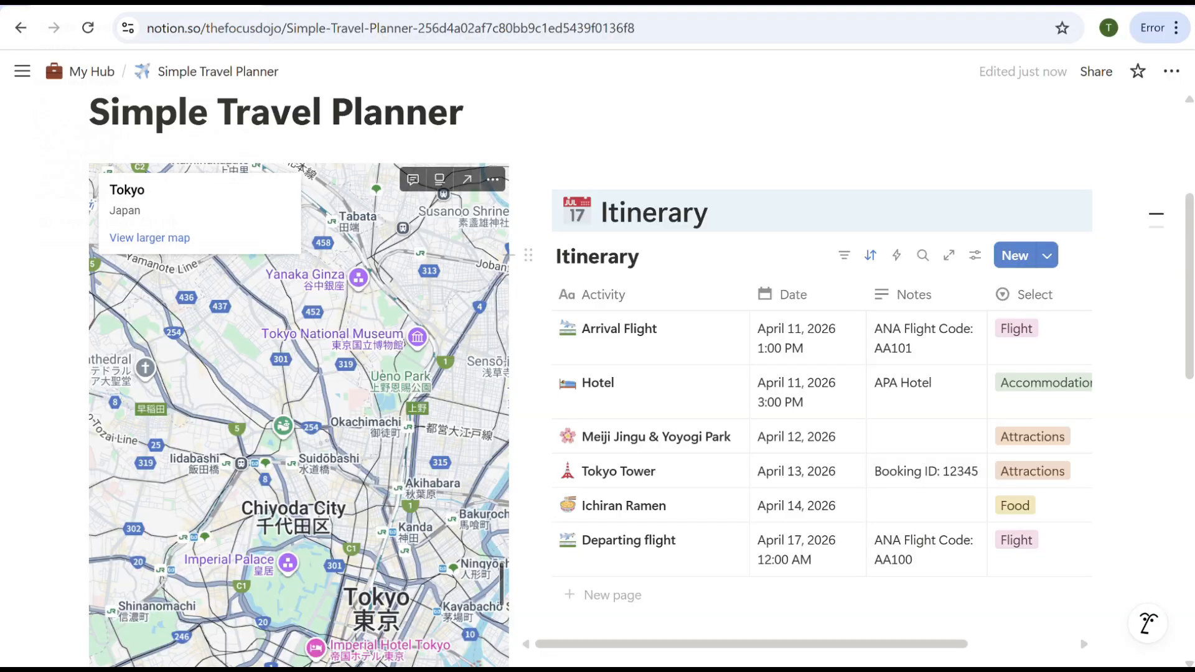
left_click(493, 180)
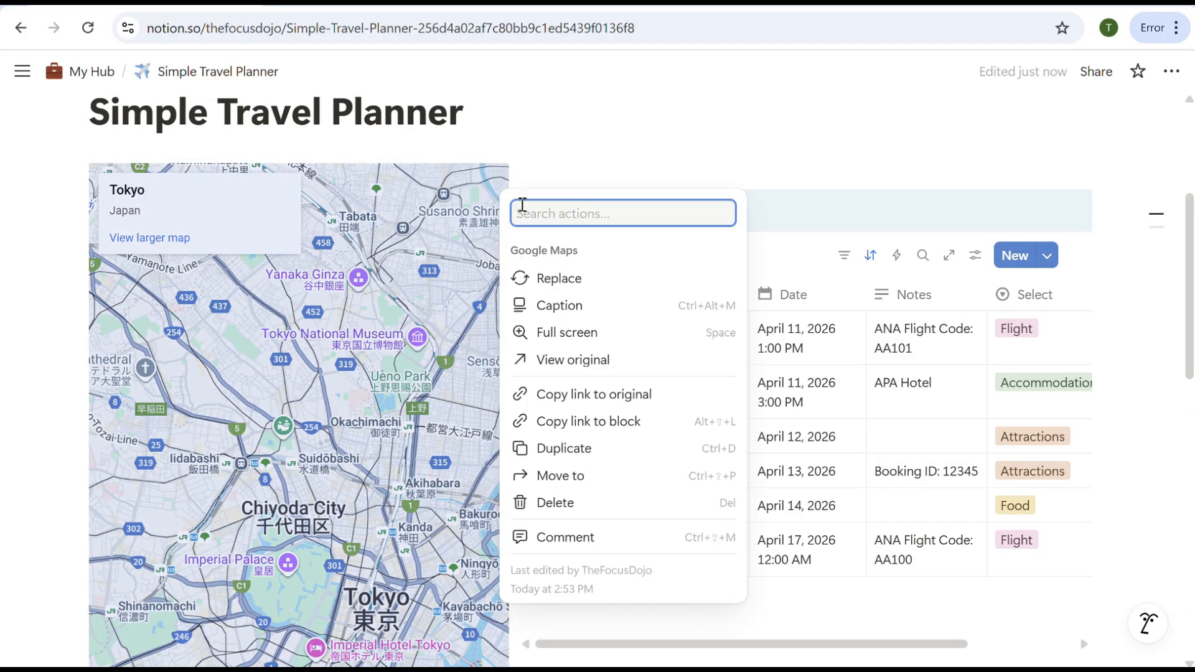
left_click(652, 289)
key("ctrl+v")
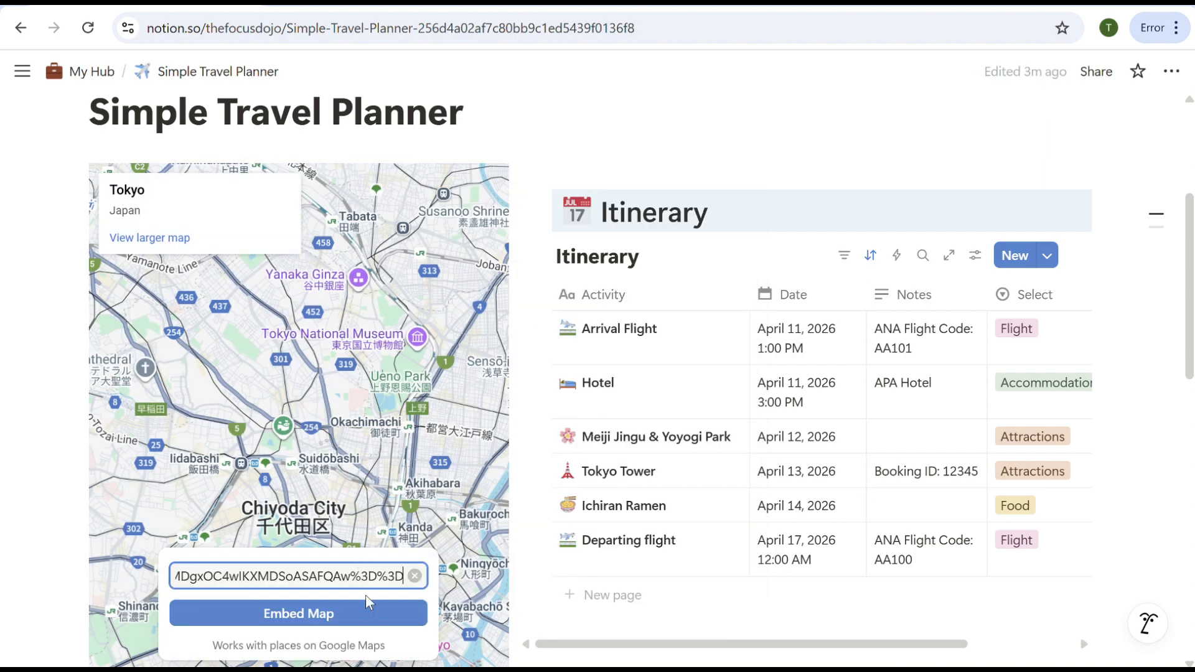
left_click(371, 621)
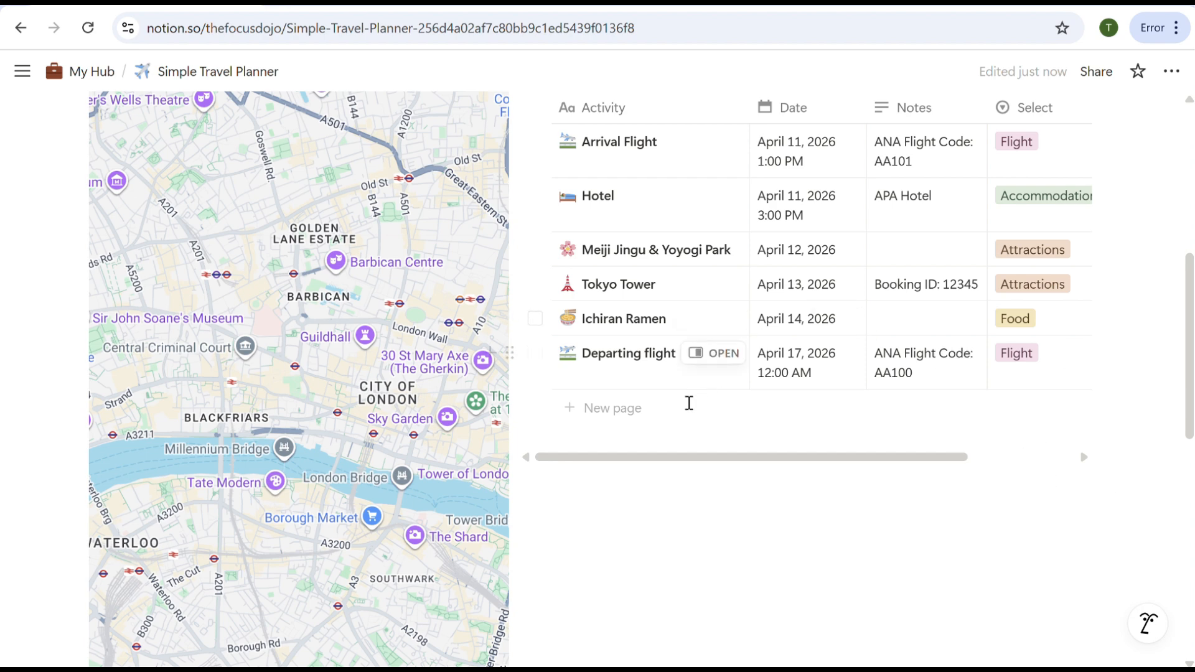
- Add a new entry named "Mario Go-Kart" at the end of the Itinerary table
scroll(684, 423, "up", 2)
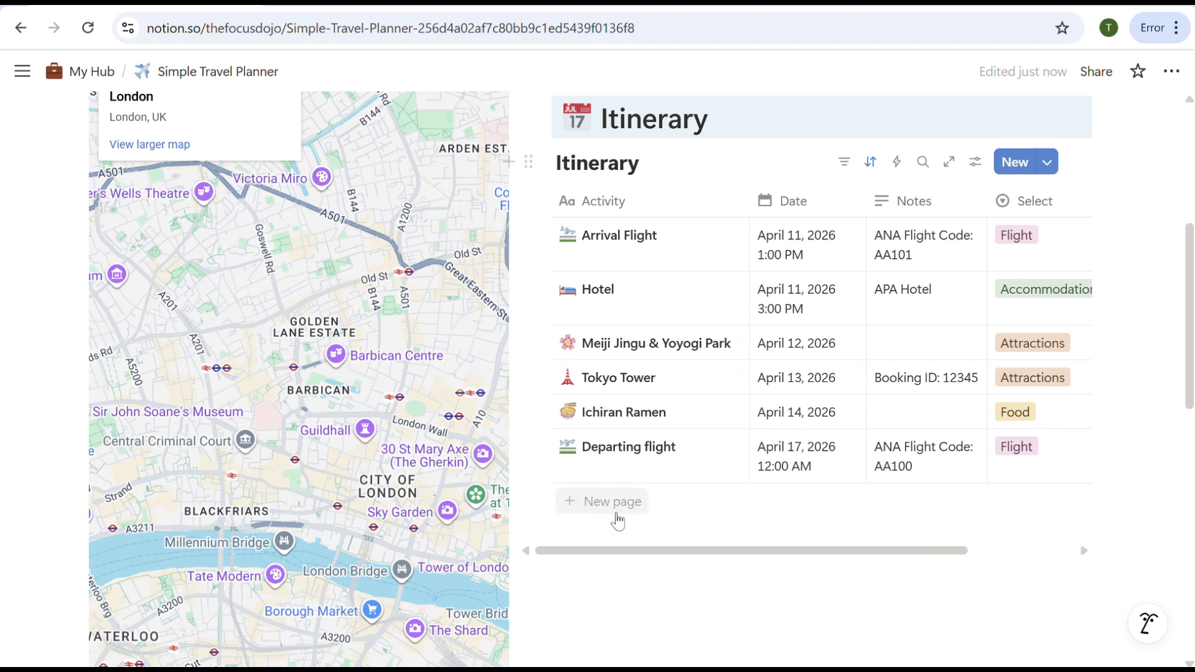
left_click(617, 516)
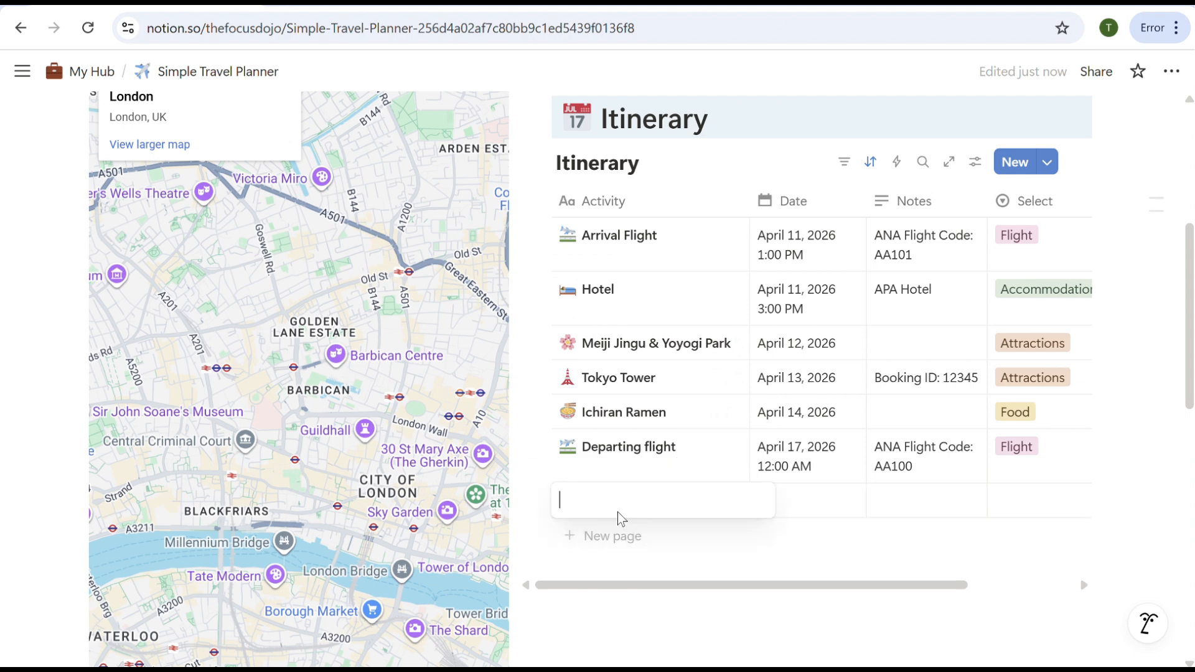
type("Mario Go-Kart")
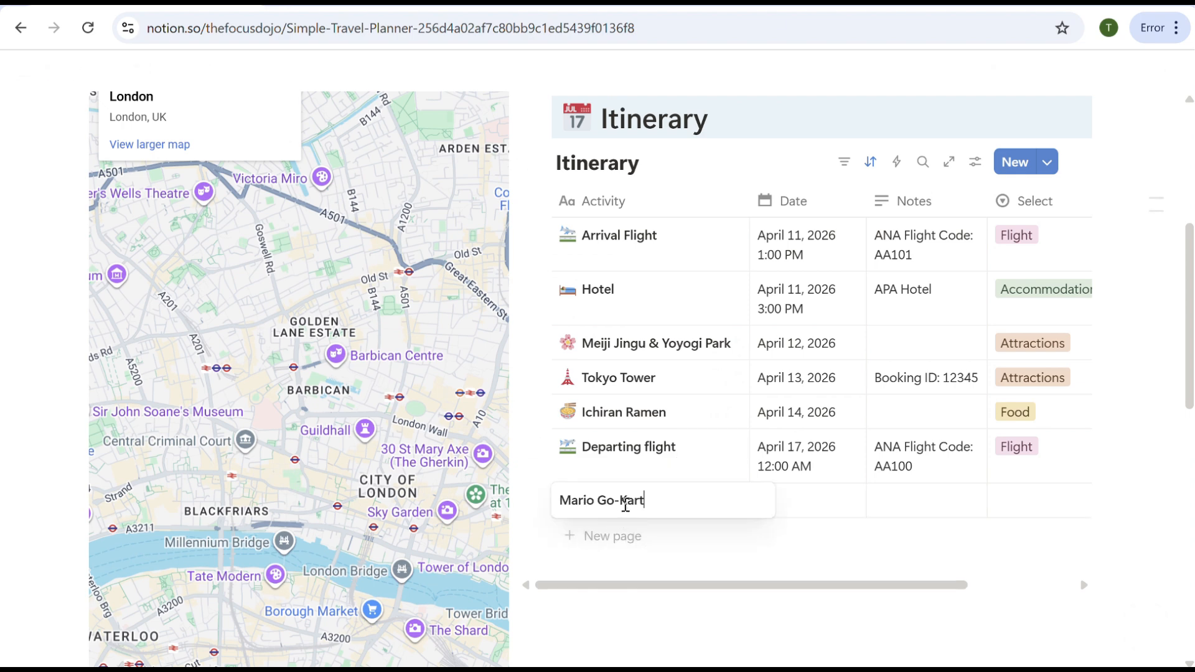
left_click(712, 556)
- Set the Mario Go-Kart entry's date to April 12, 2026 and its Select property to Activity
left_click(823, 502)
left_click(958, 254)
left_click(958, 254)
left_click(959, 254)
left_click(958, 253)
left_click(958, 254)
left_click(958, 254)
left_click(931, 251)
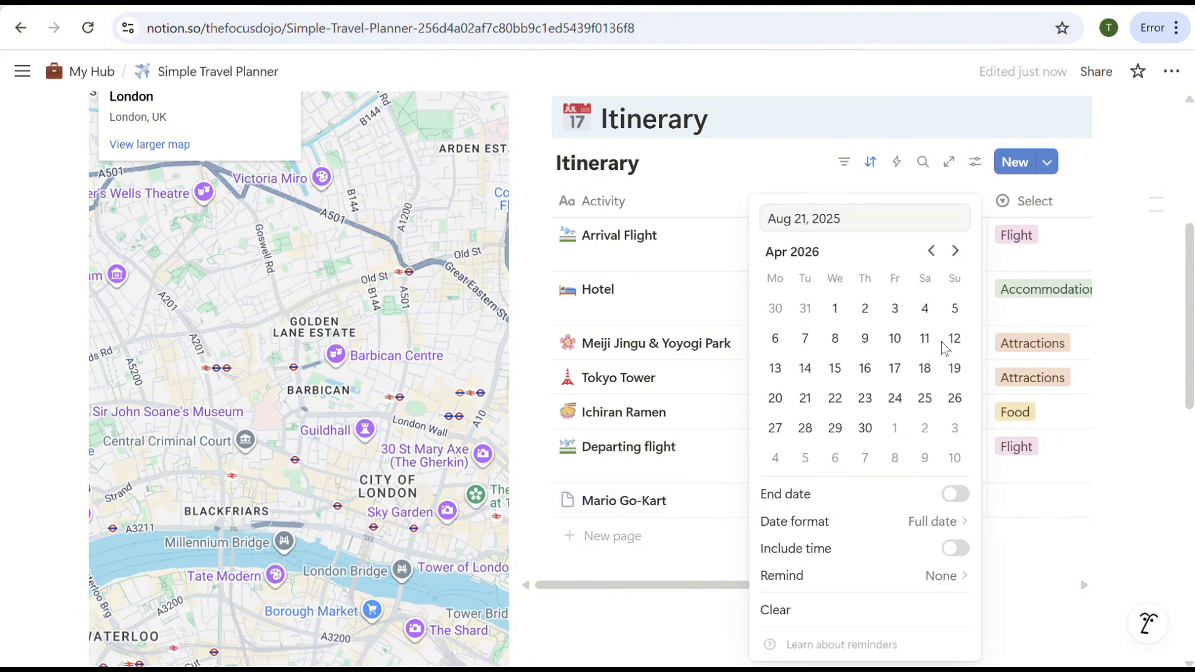
left_click(954, 338)
left_click(1033, 377)
left_click(971, 468)
left_click(945, 631)
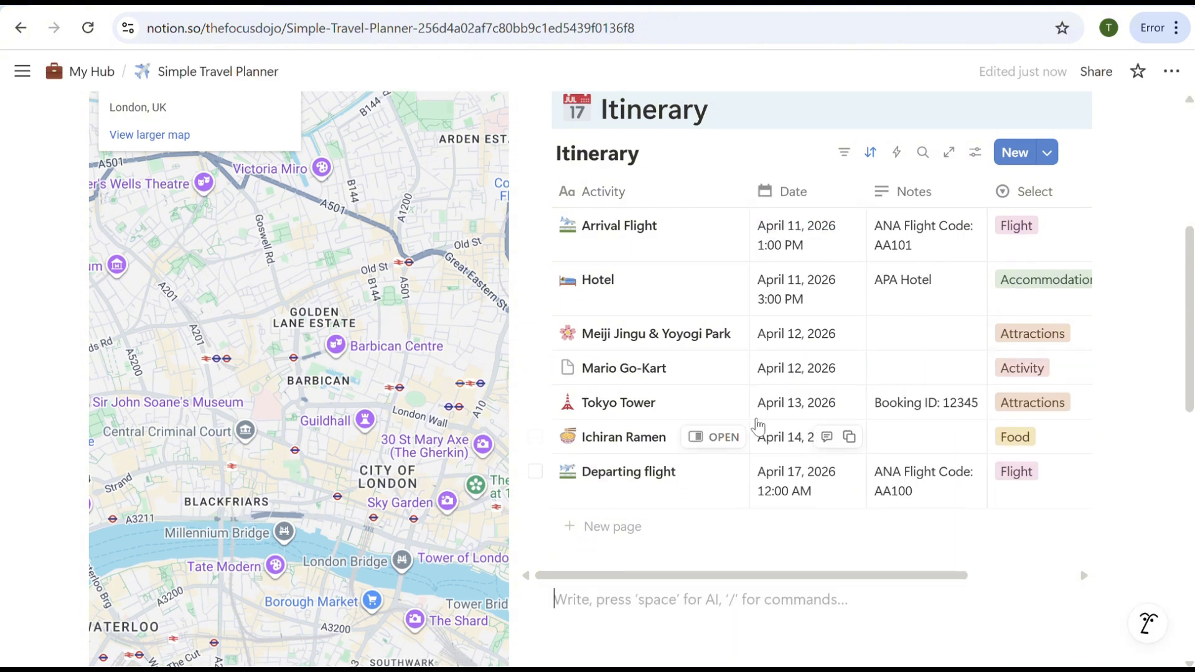
- Open the Mario Go-Kart entry, enter the booking ID in its Notes, give the page a red car icon and close it
left_click(724, 369)
left_click(859, 224)
type("Booking ID: 178")
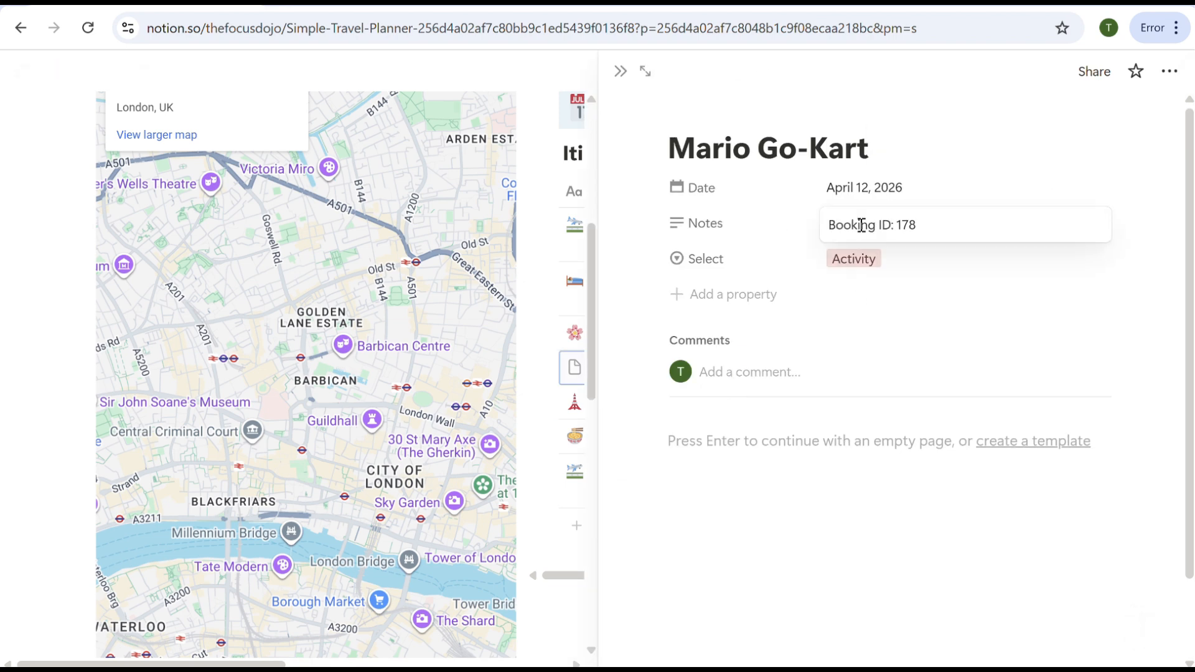
left_click(683, 115)
left_click(683, 115)
left_click(583, 314)
left_click(579, 330)
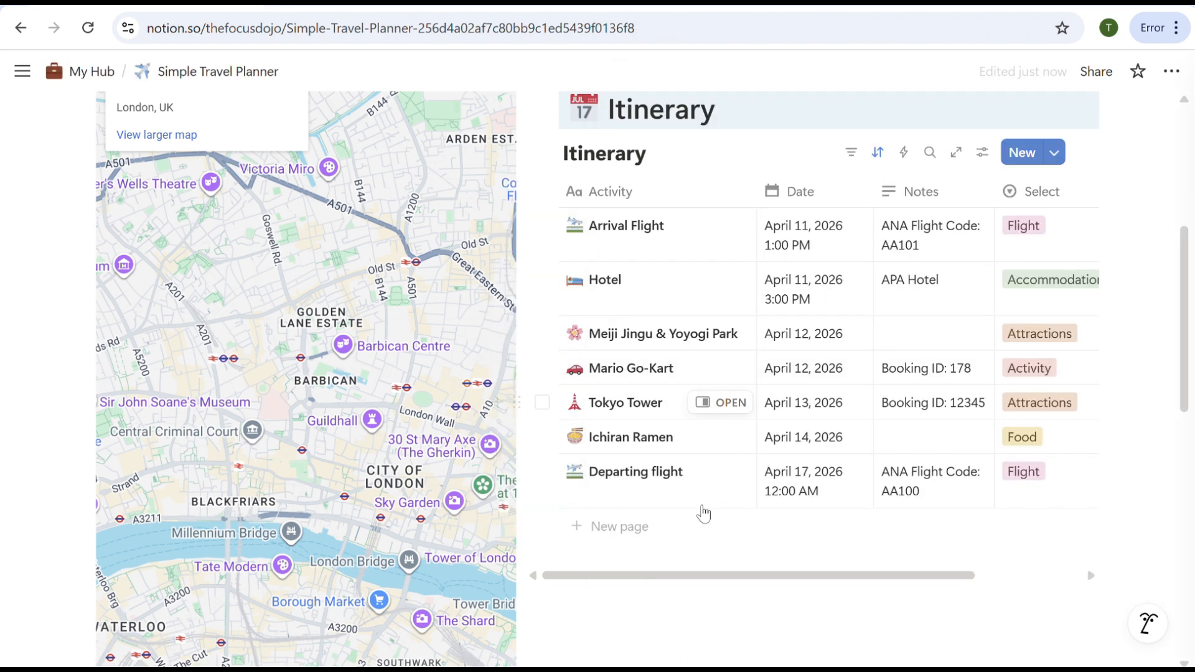
- Delete the Mario Go-Kart entry from the Itinerary table
left_click(535, 368)
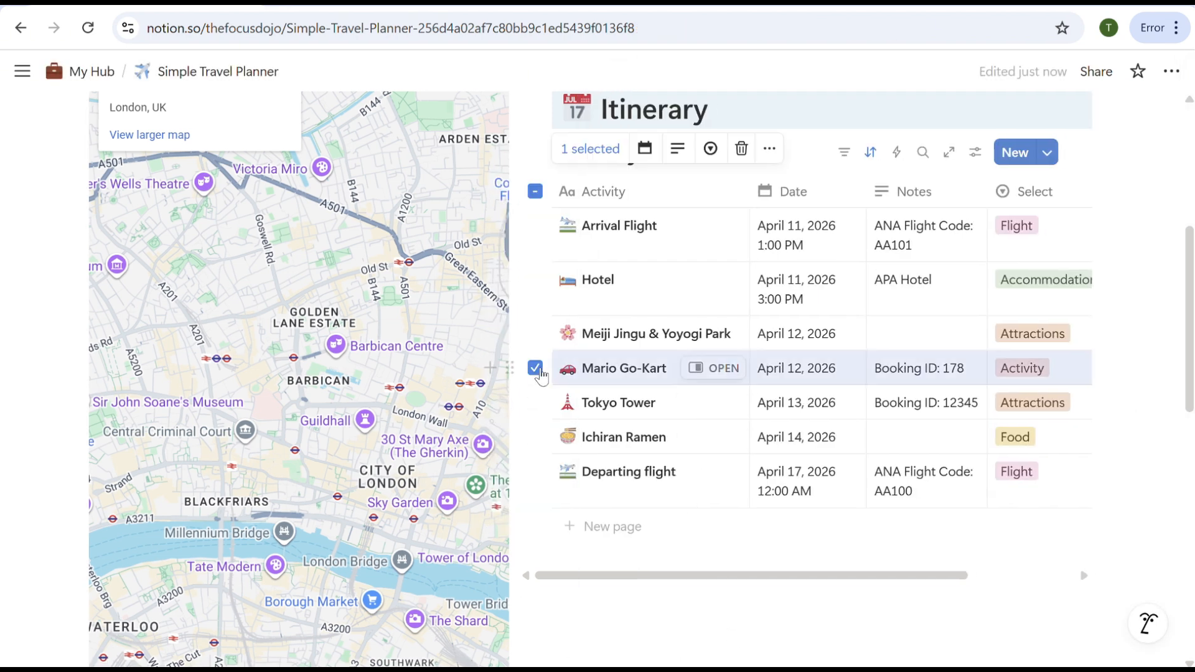
left_click(743, 153)
- Expand the Clothing, Toiletries and Electronics toggles in the Packing List
scroll(573, 446, "down", 10)
scroll(574, 446, "down", 3)
left_click(101, 405)
scroll(590, 447, "down", 6)
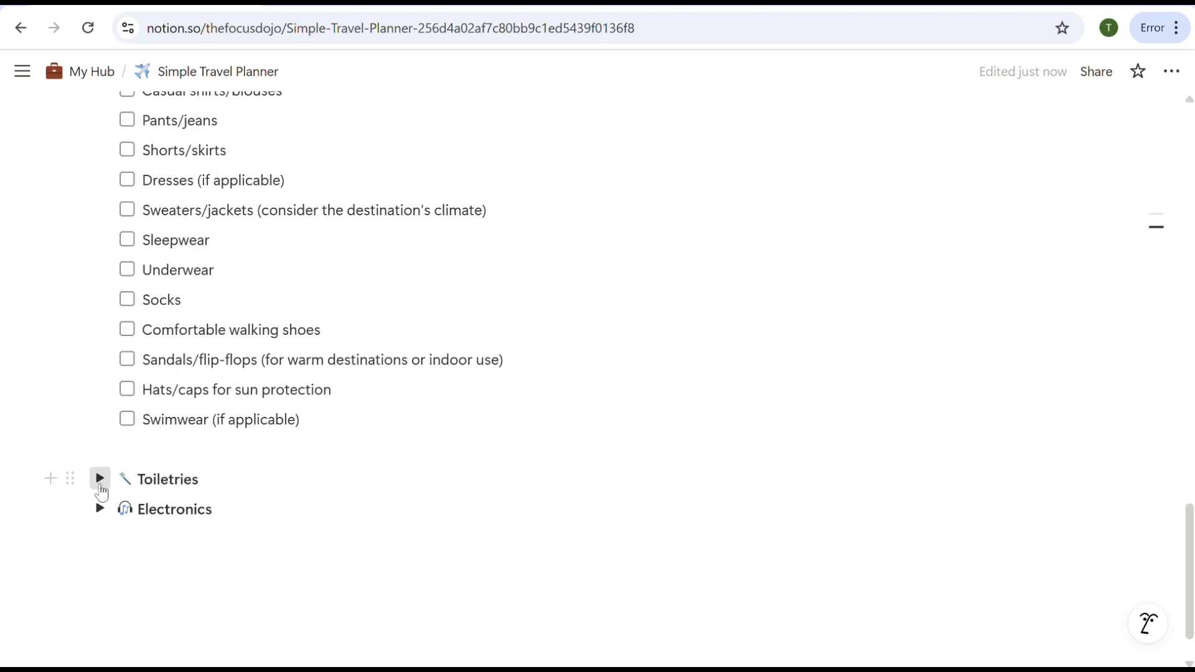
left_click(101, 481)
scroll(590, 436, "down", 6)
left_click(100, 463)
- Add a to-do item starting with "Trip" after Voltage converter in the Electronics list
scroll(605, 417, "down", 3)
left_click(389, 523)
key("Return")
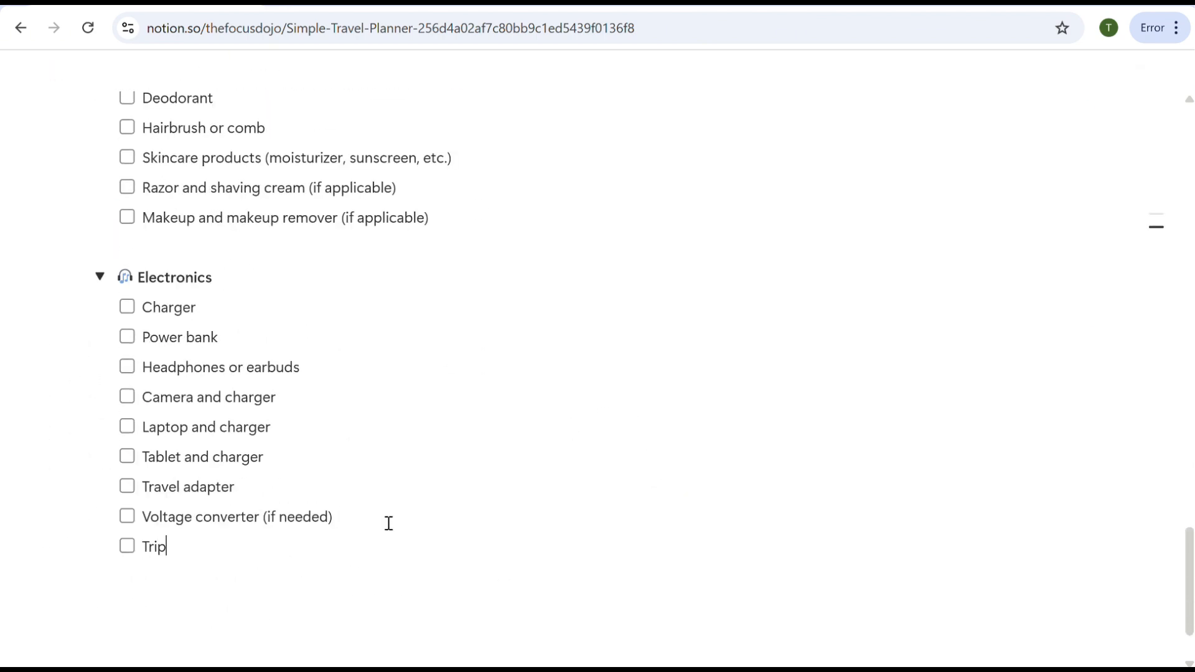
- Check off a to-do in the Packing List, and select and delete a run of items below it
left_click(127, 367)
left_click_drag(376, 511, 125, 389)
key("BackSpace")
key("BackSpace")
key("BackSpace")
left_click_drag(95, 516, 132, 234)
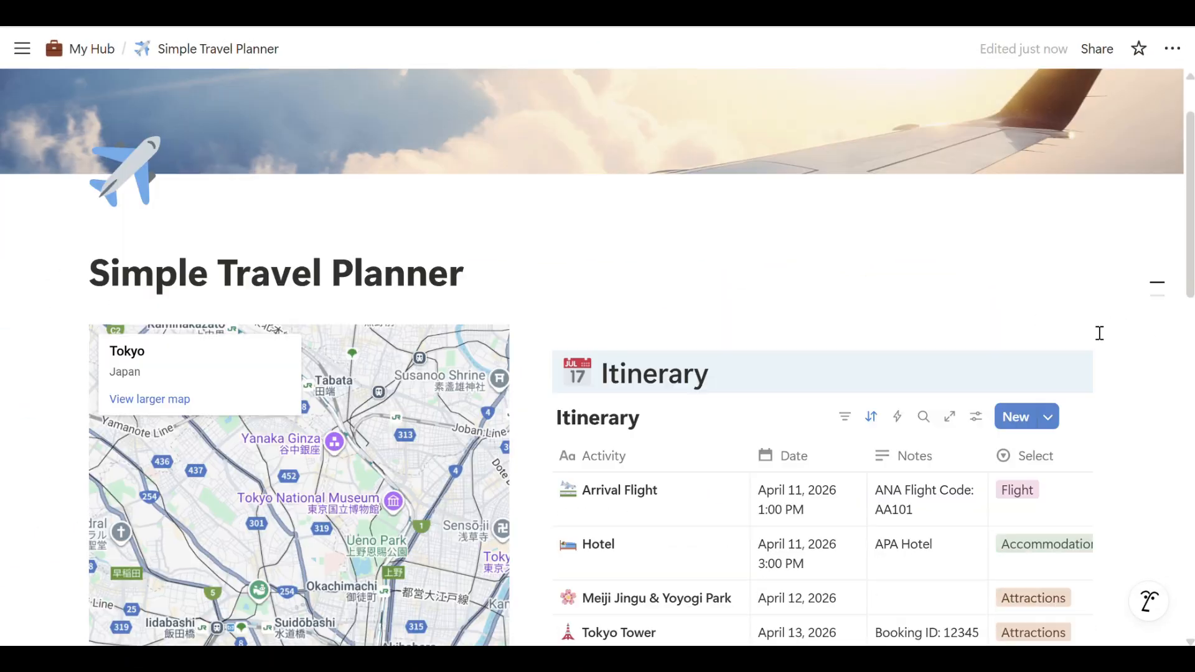
- Expand the Travel documents, Clothing, Toiletries and Electronics toggles under the Packing List heading
scroll(1099, 333, "down", 15)
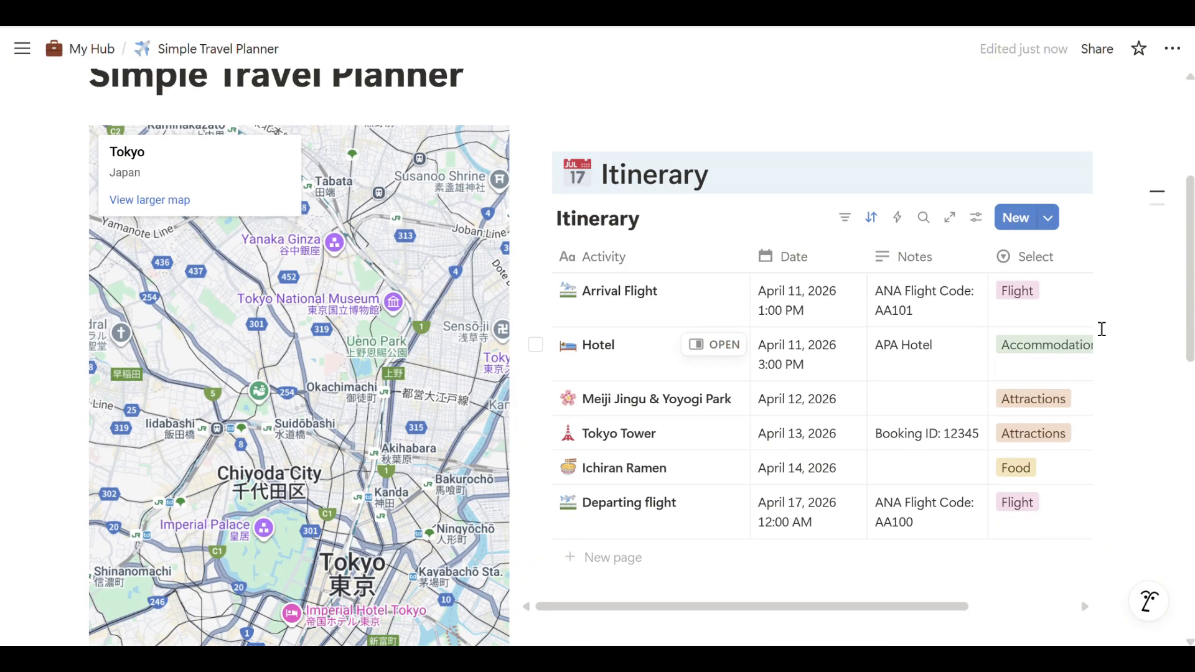
left_click(100, 328)
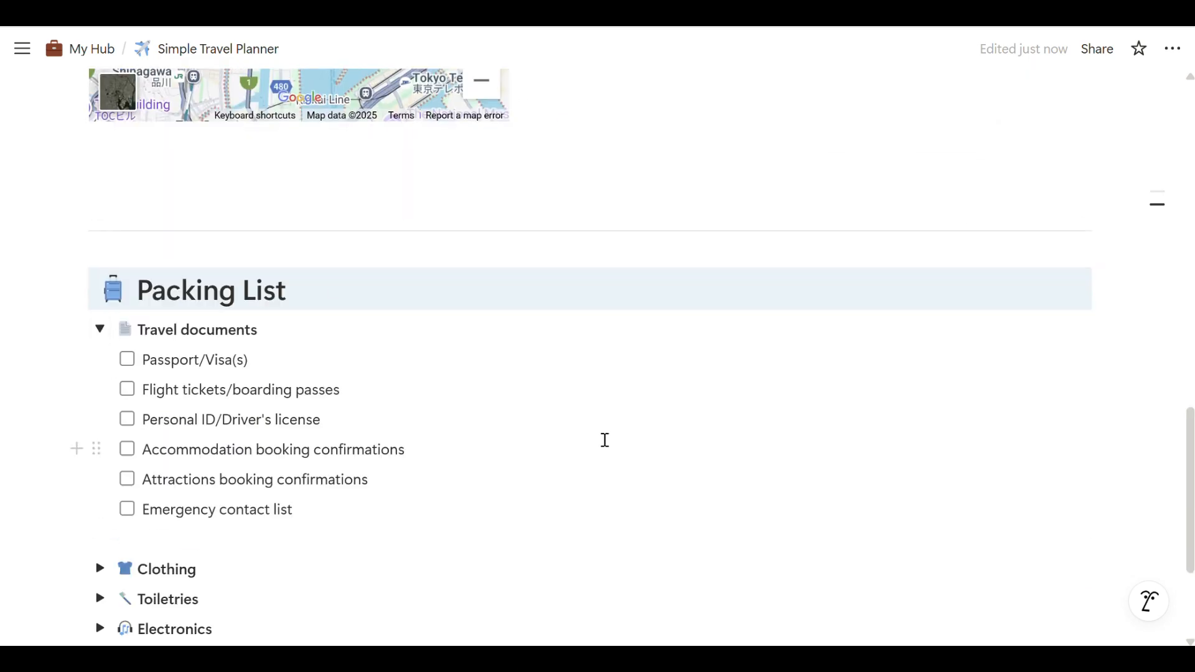
scroll(603, 441, "down", 1)
left_click(100, 475)
scroll(248, 502, "down", 5)
left_click(101, 457)
scroll(122, 531, "down", 3)
left_click(101, 534)
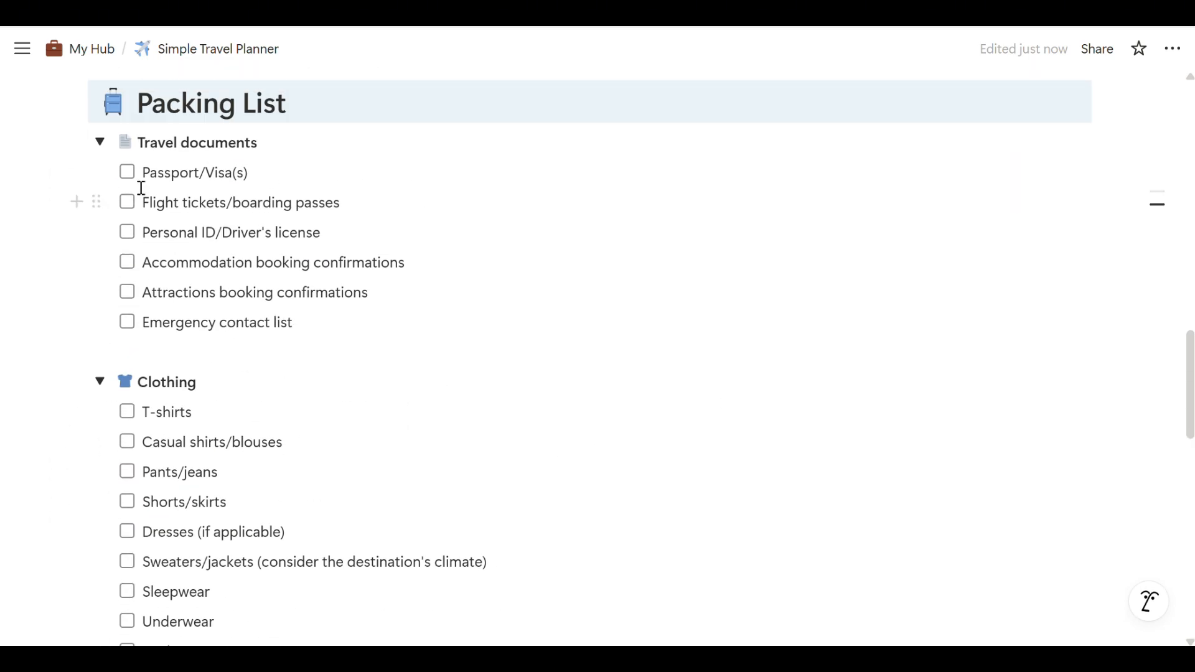
- Check off Passport/Visa(s), Flight tickets/boarding passes, Personal ID/Driver's license and Accommodation booking confirmations under Travel documents
left_click(126, 173)
left_click(127, 202)
left_click(127, 232)
left_click(127, 262)
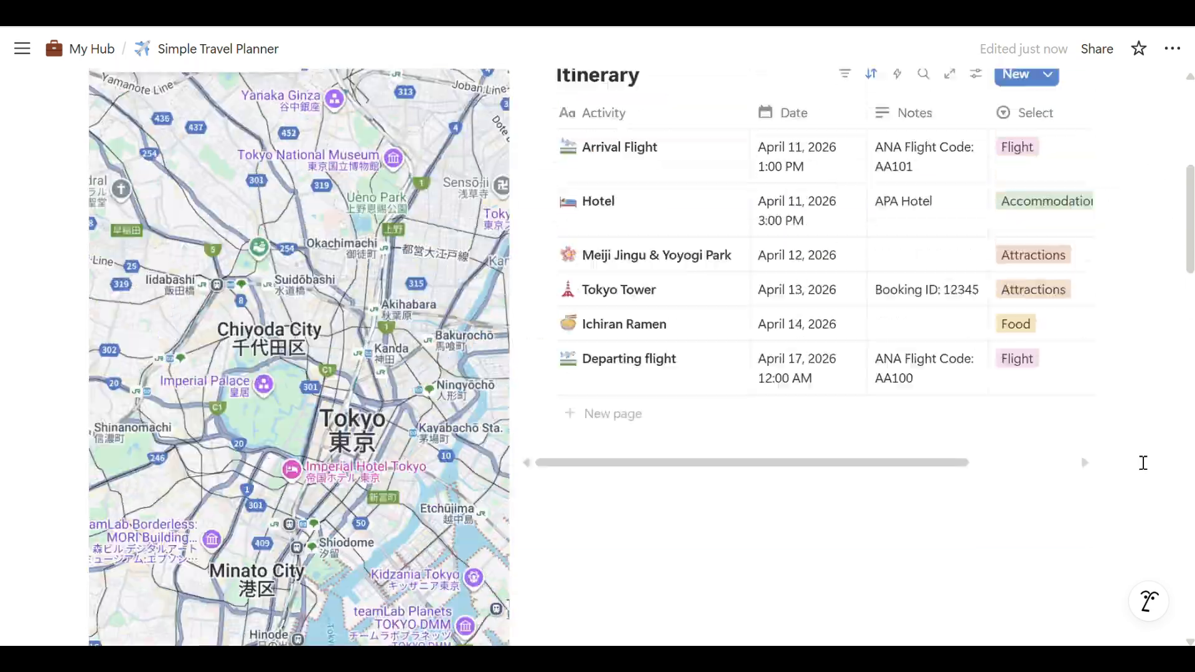